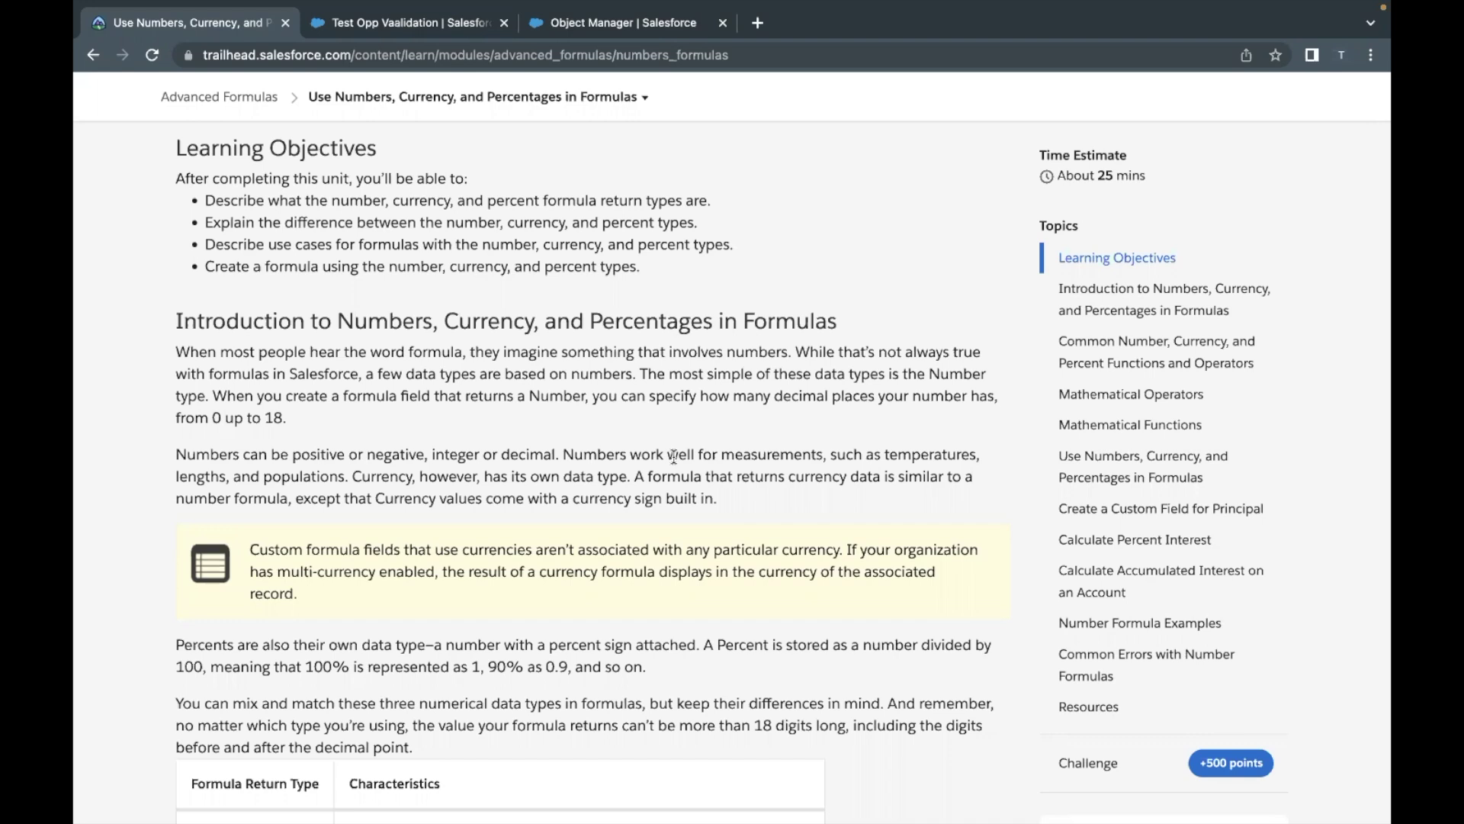
Step: Show the Create a Formula Field challenge listing Radius, Height and Cylinder_Volume on Opportunity
left_click(1067, 762)
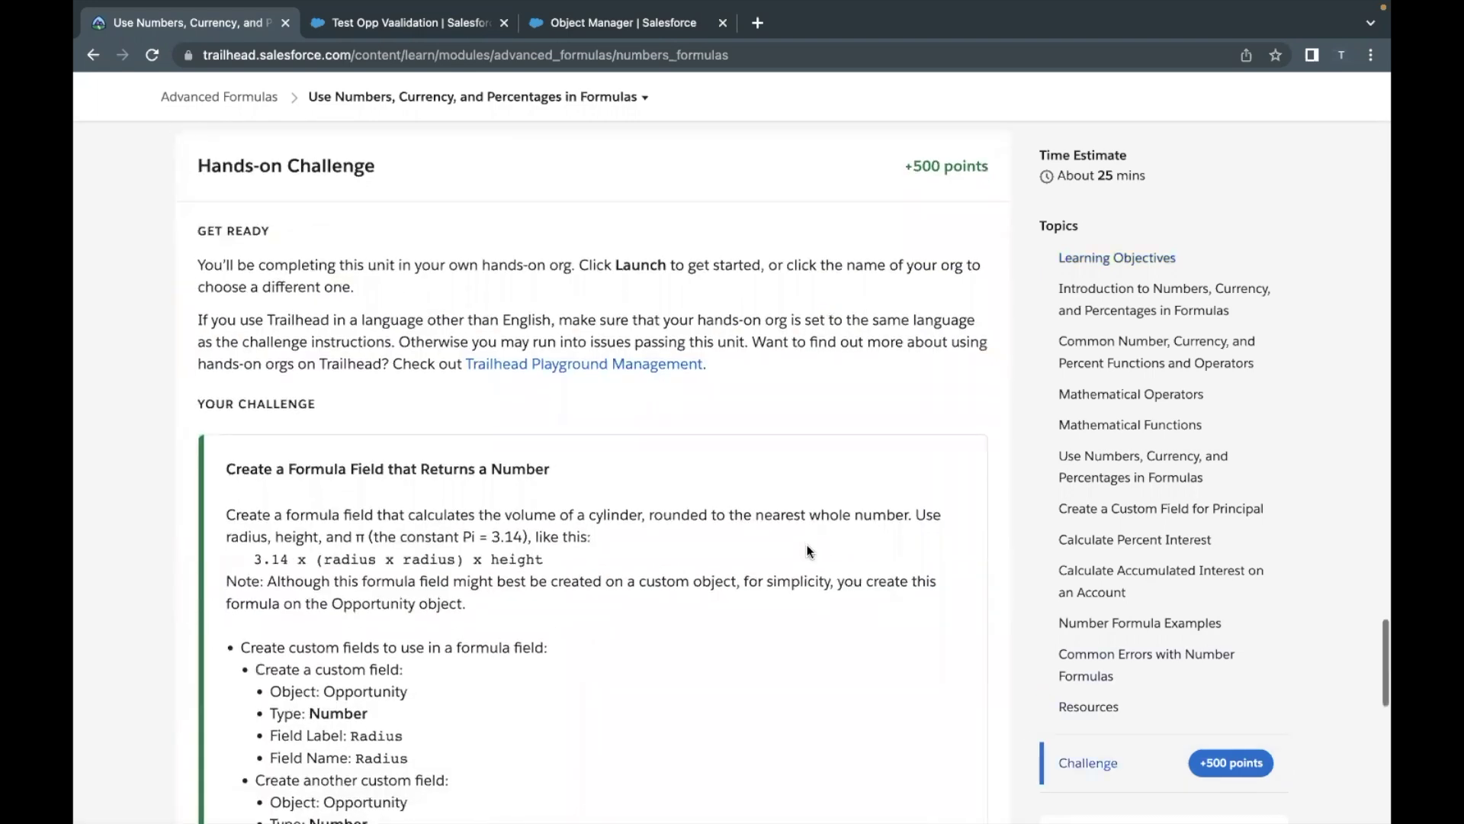
scroll(807, 545, "down", 3)
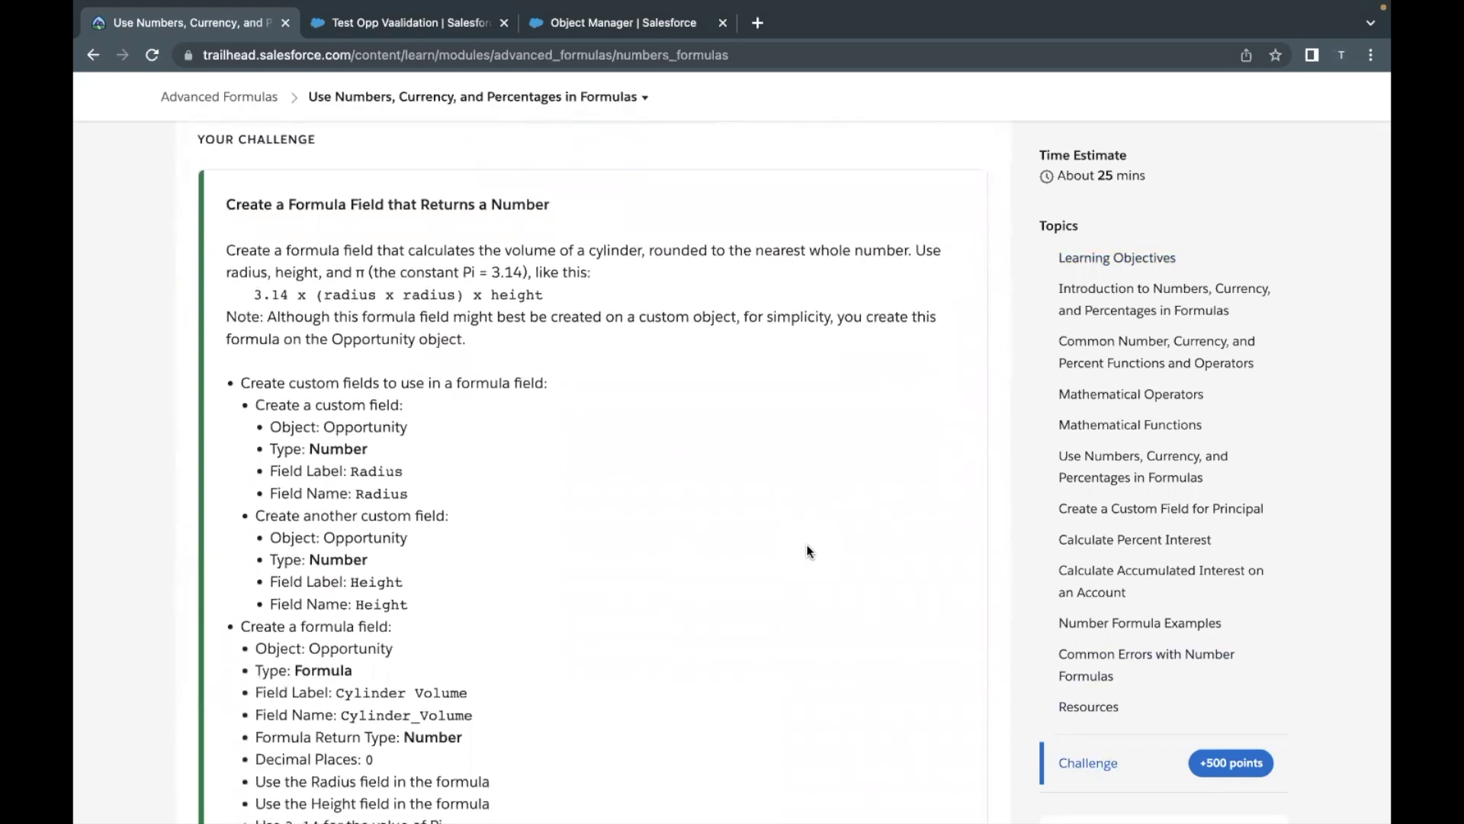
scroll(807, 544, "down", 1)
scroll(807, 544, "down", 2)
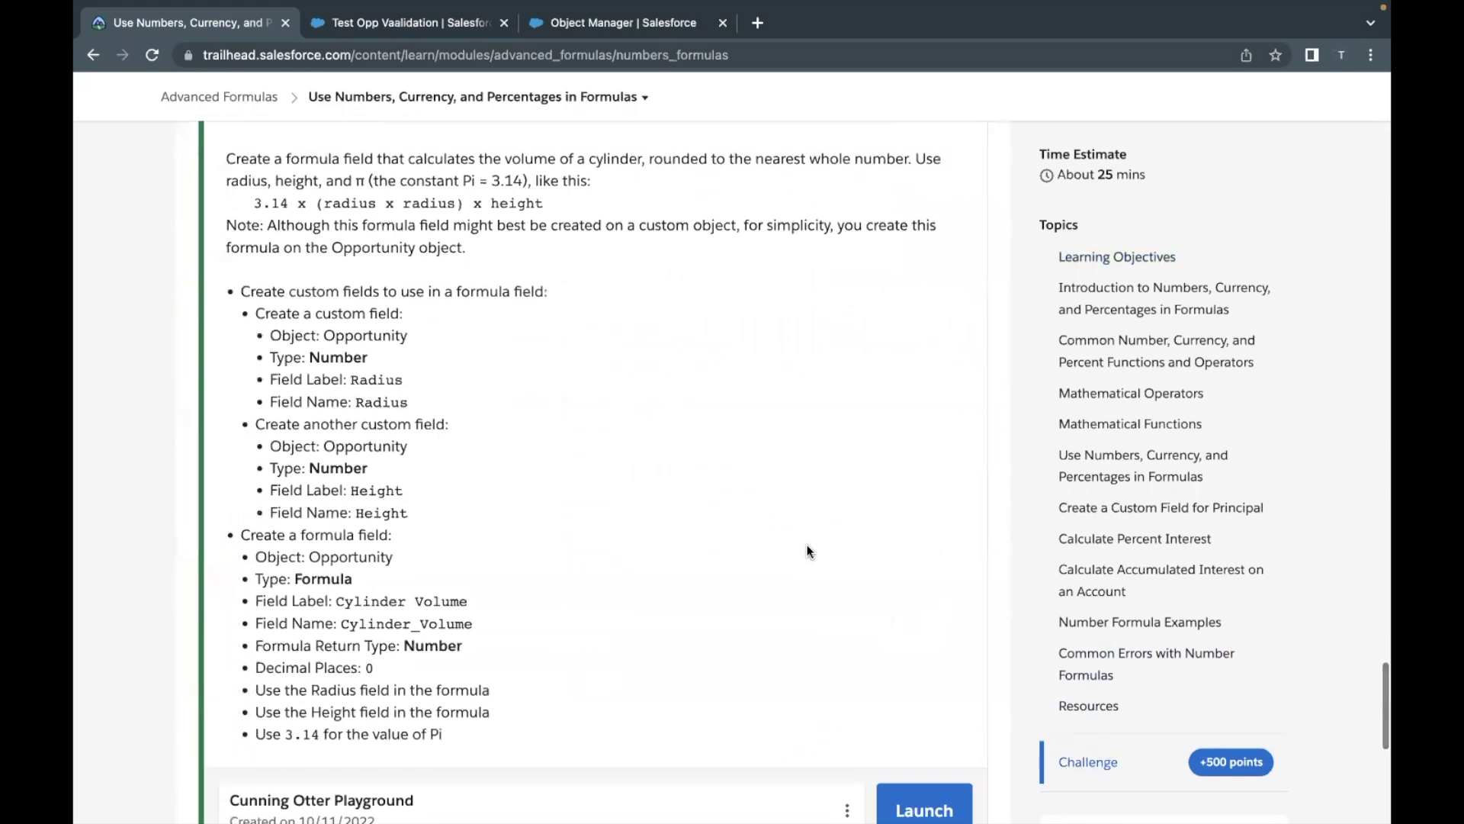
scroll(807, 545, "up", 1)
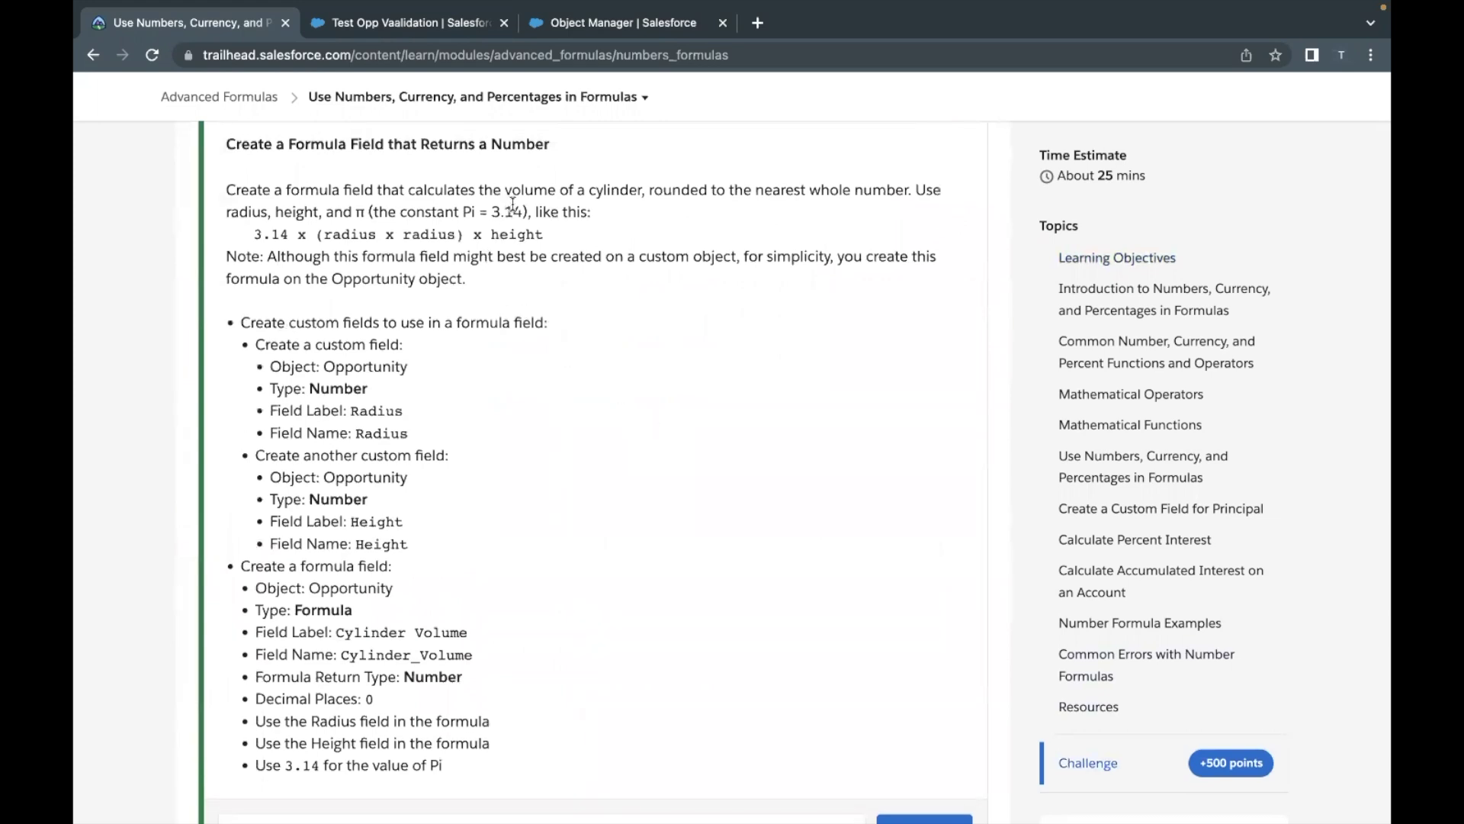
Step: Confirm in the challenge instructions that the target object is Opportunity
left_click(588, 29)
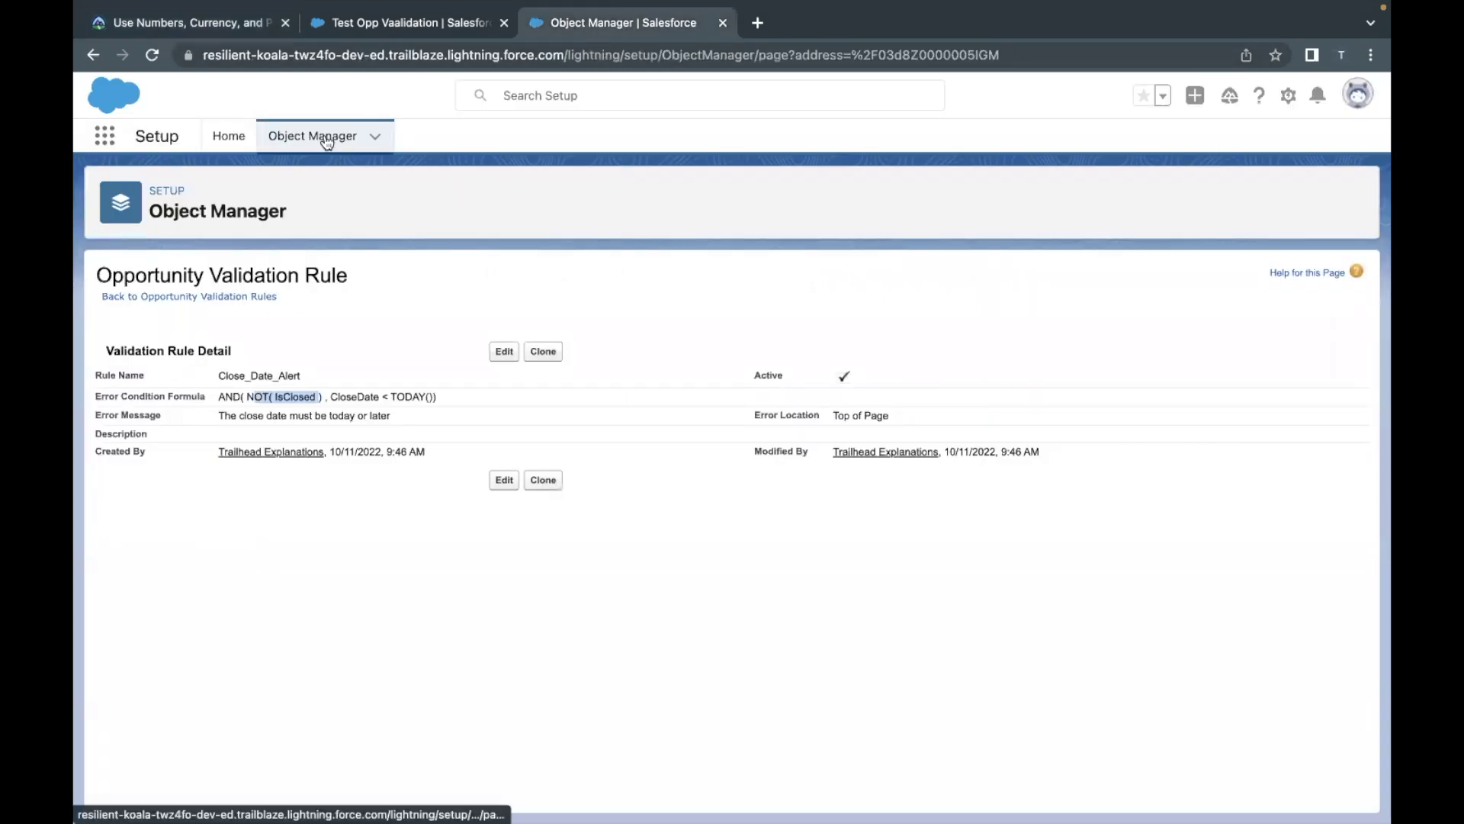
left_click(236, 24)
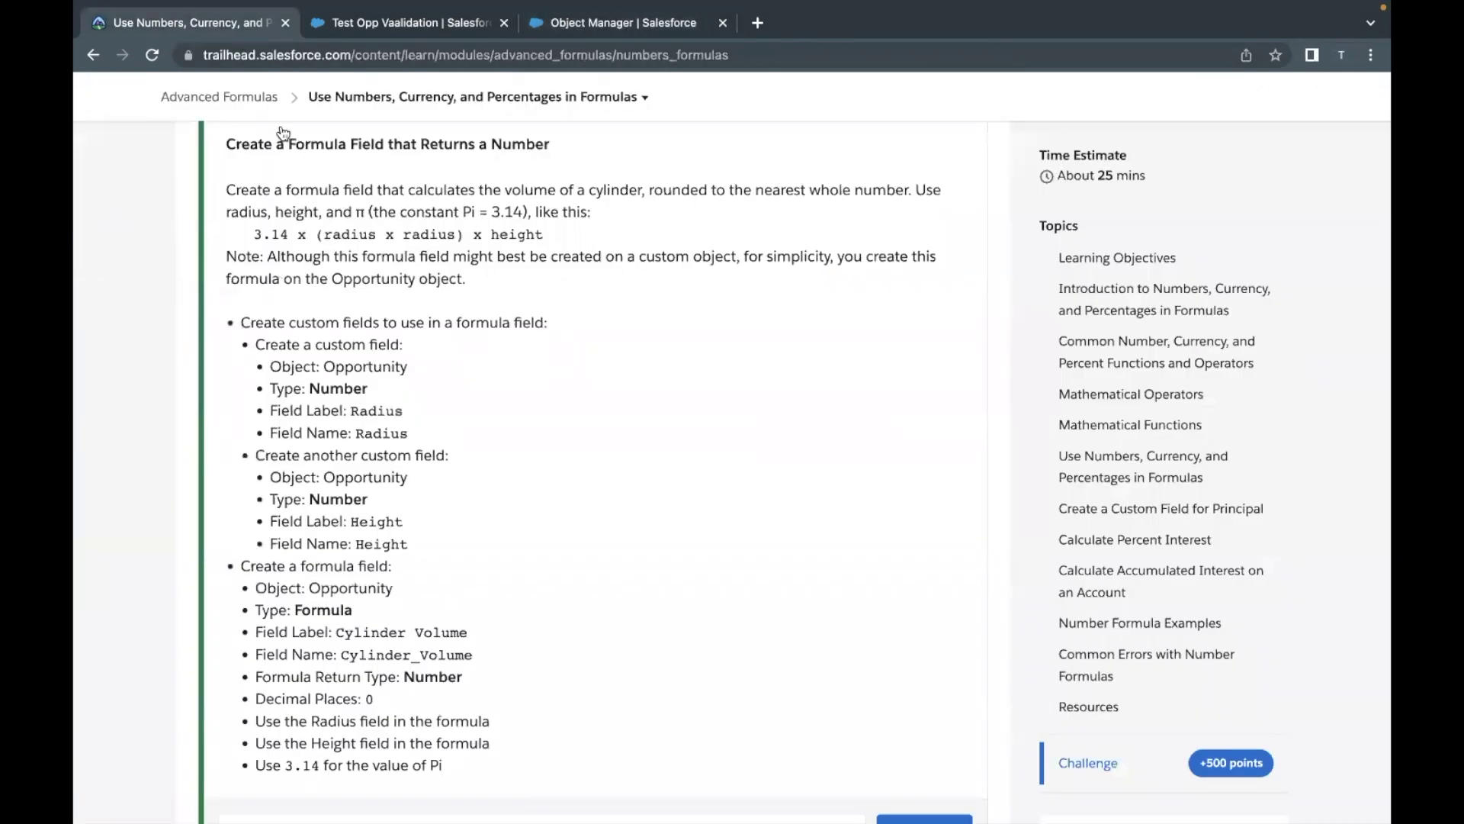
double_click(363, 373)
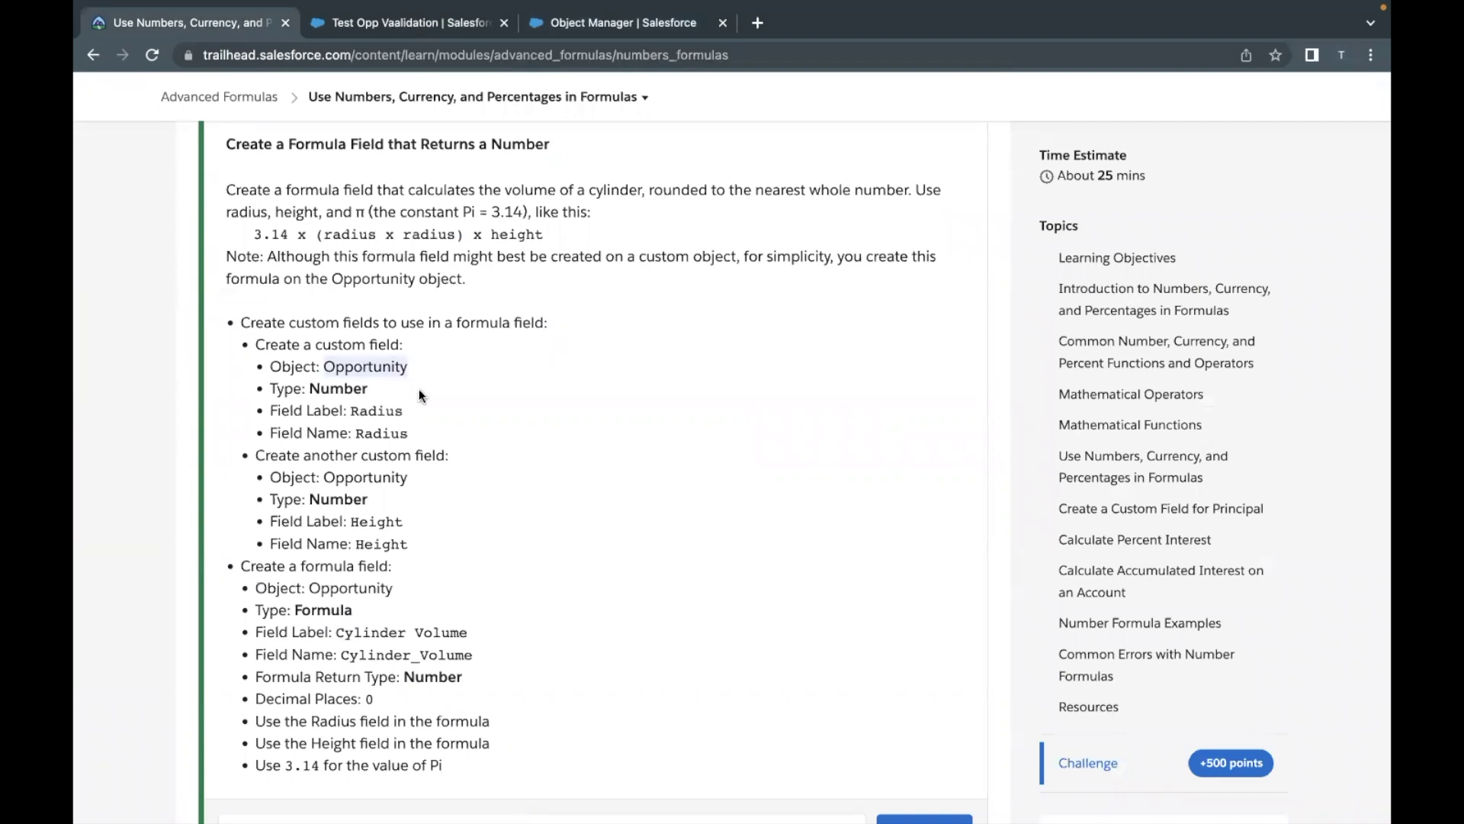
left_click(592, 32)
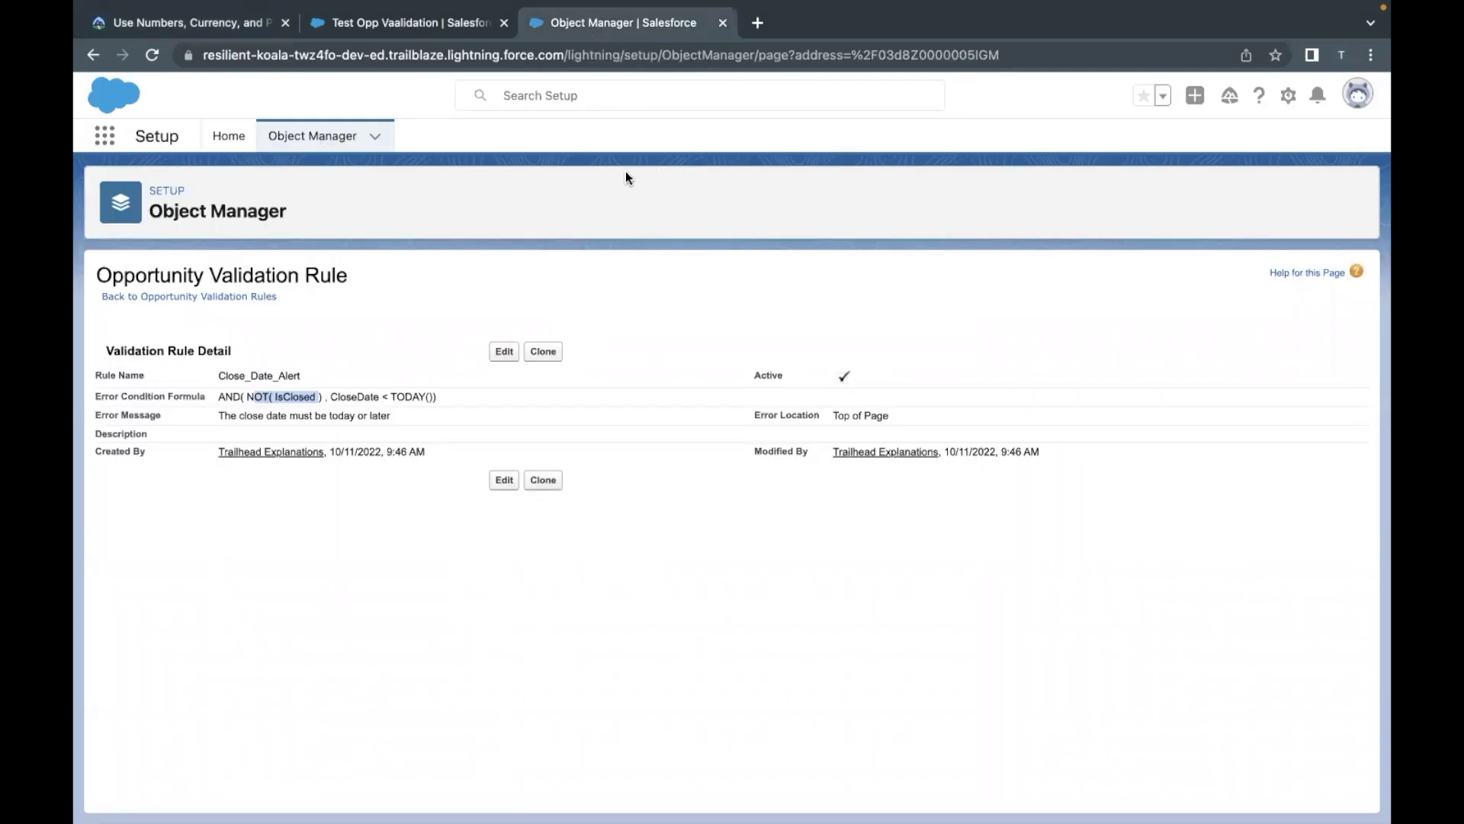
Step: Filter Object Manager by 'opp' and start a new field in Opportunity's Fields & Relationships
left_click(338, 142)
left_click(1020, 200)
type("opp")
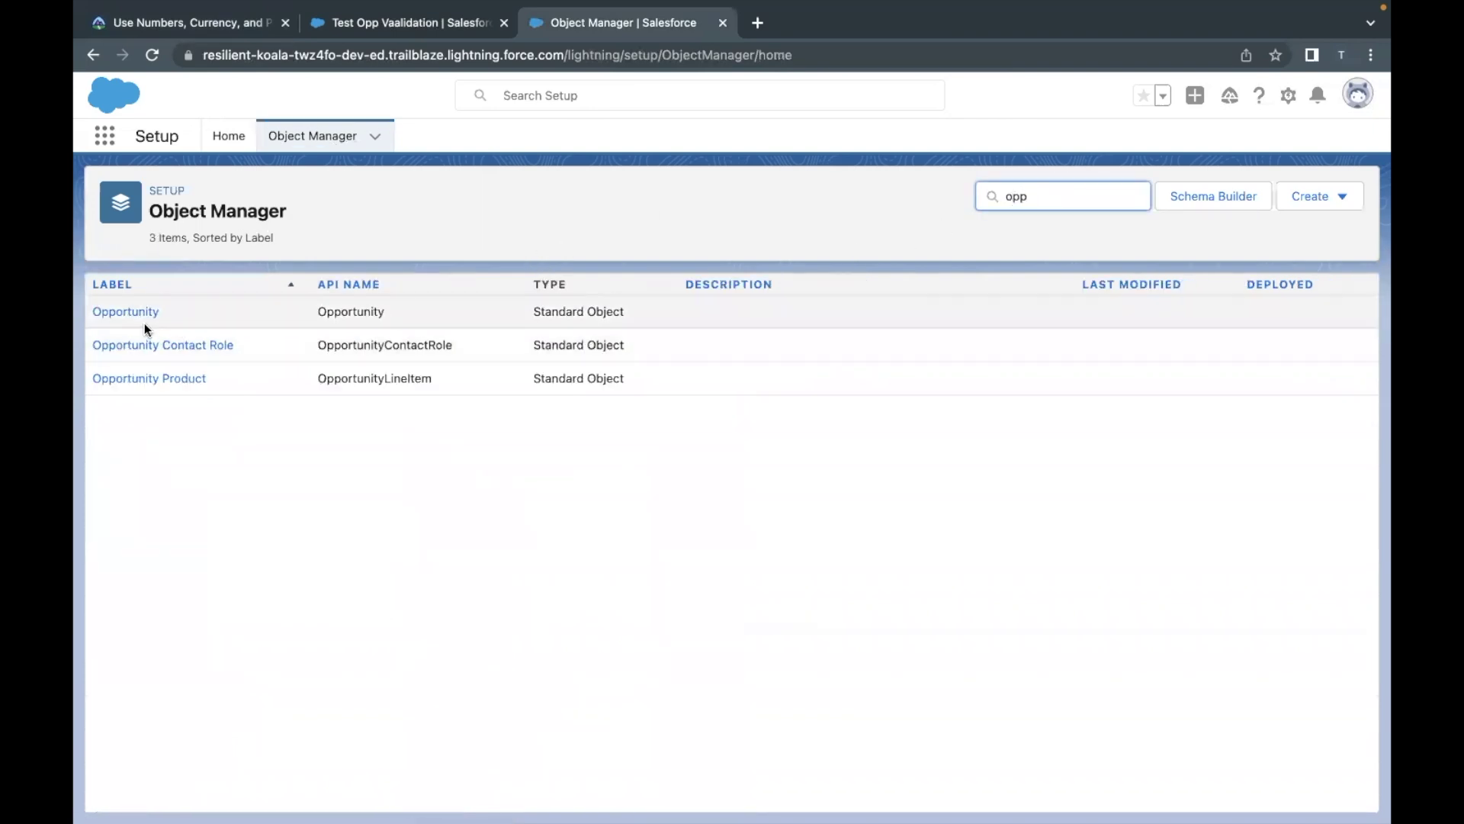
left_click(141, 319)
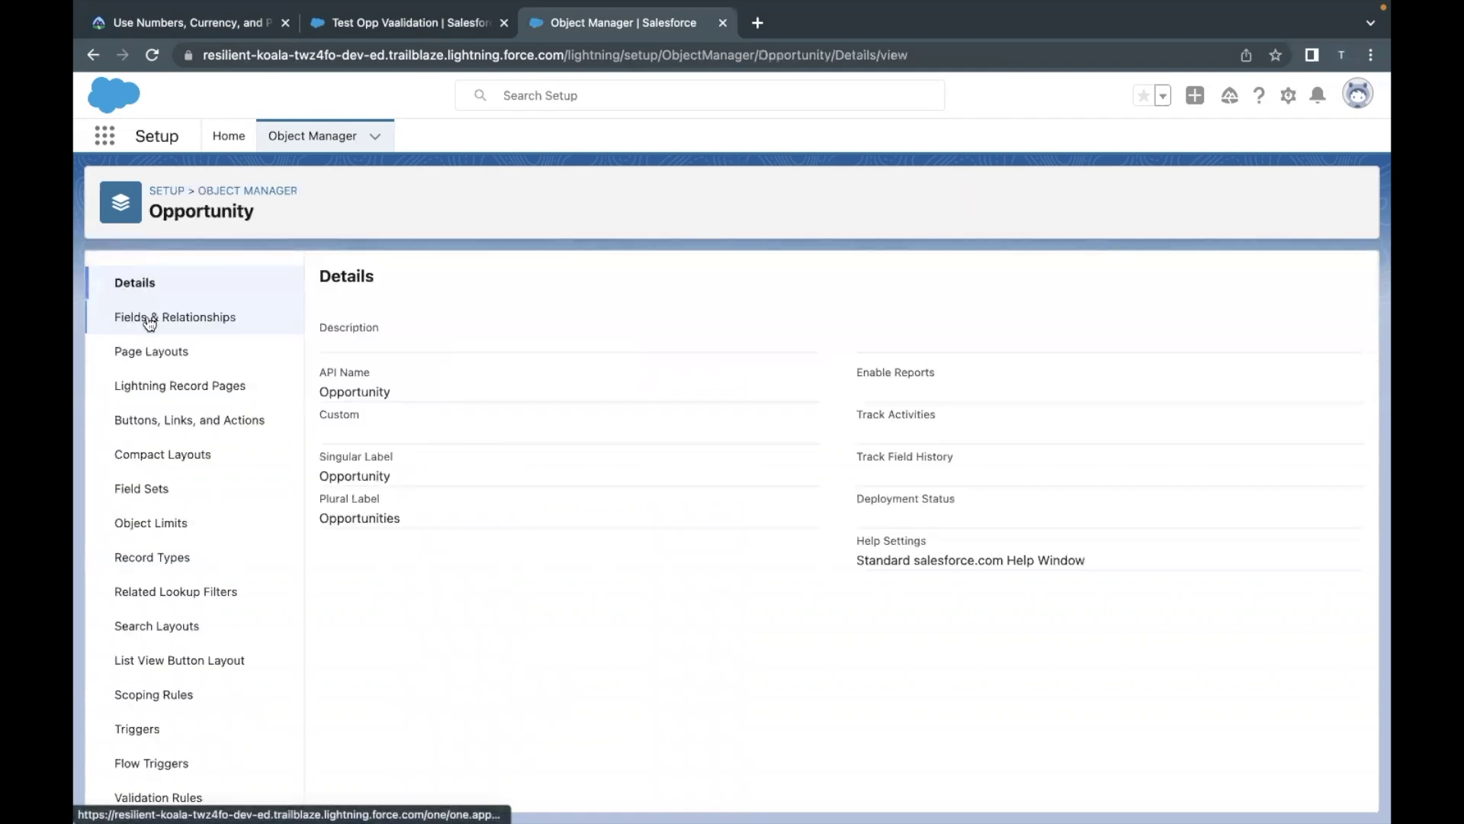
left_click(210, 318)
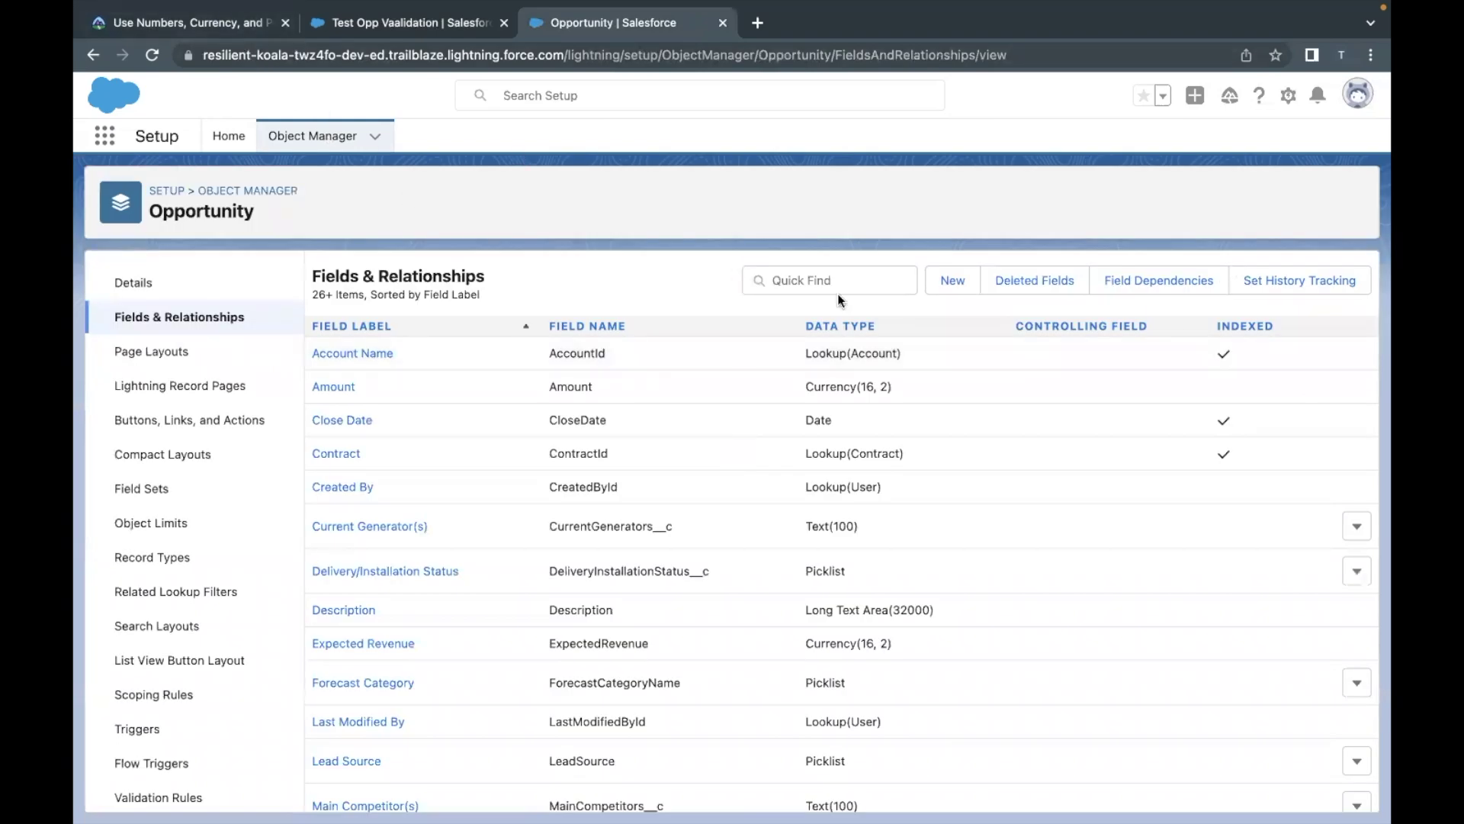
left_click(952, 280)
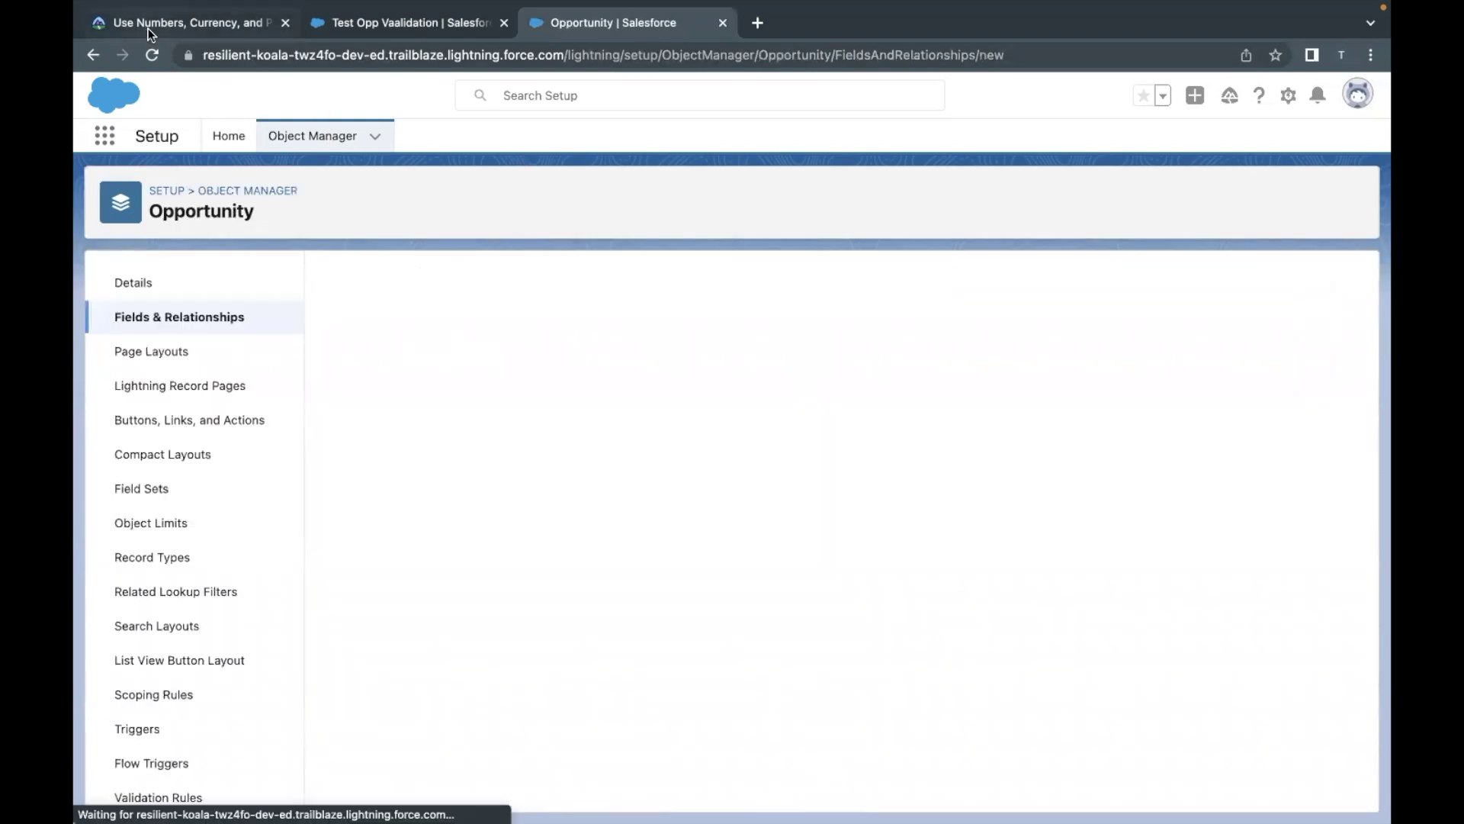
Step: Check the challenge for the first field label, Radius
left_click(148, 26)
double_click(358, 412)
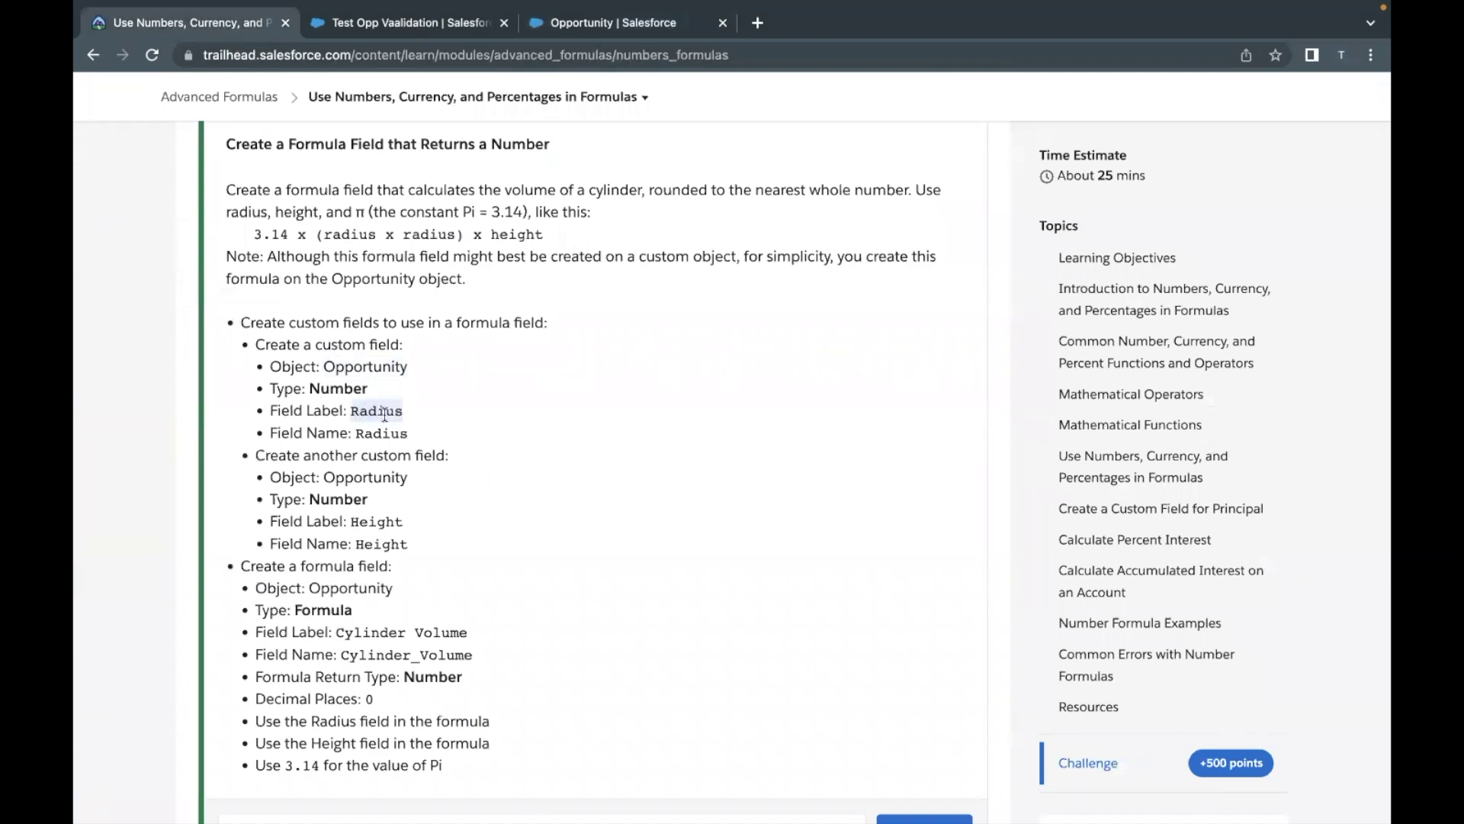
left_click(560, 25)
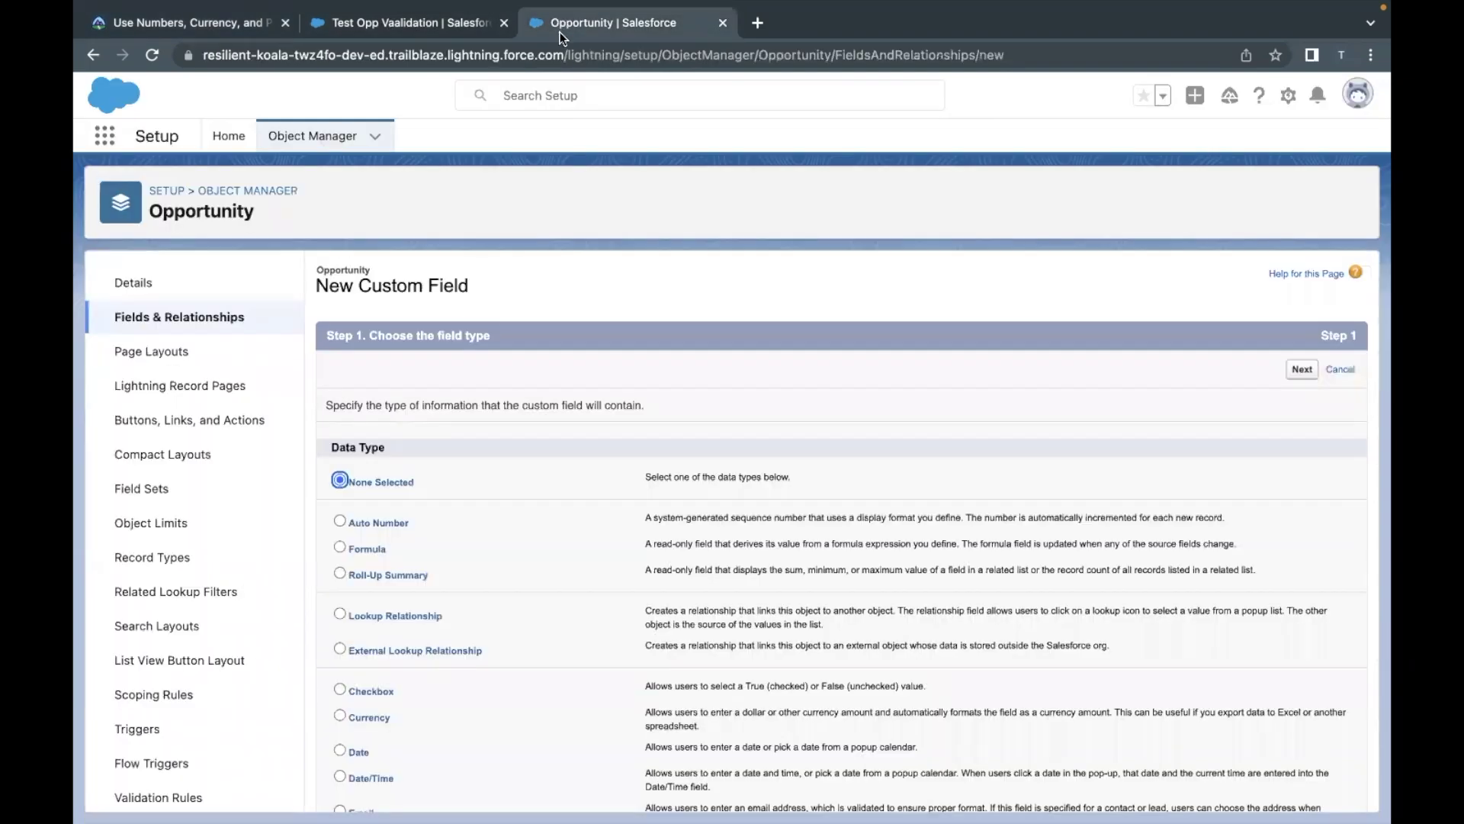
Step: Pick Number as the new field's data type
scroll(420, 643, "down", 3)
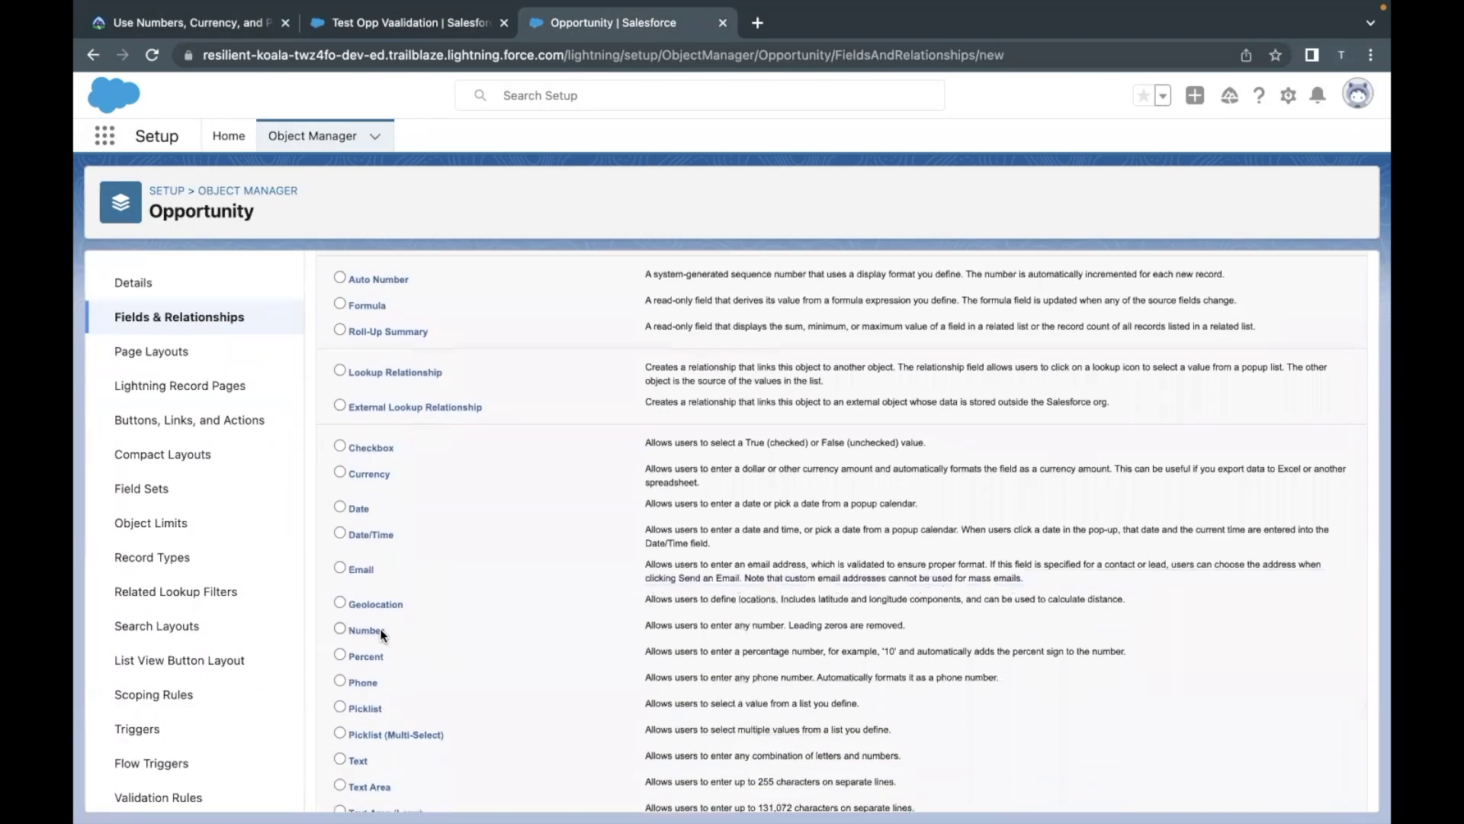
left_click(377, 628)
scroll(534, 620, "up", 3)
left_click(1301, 374)
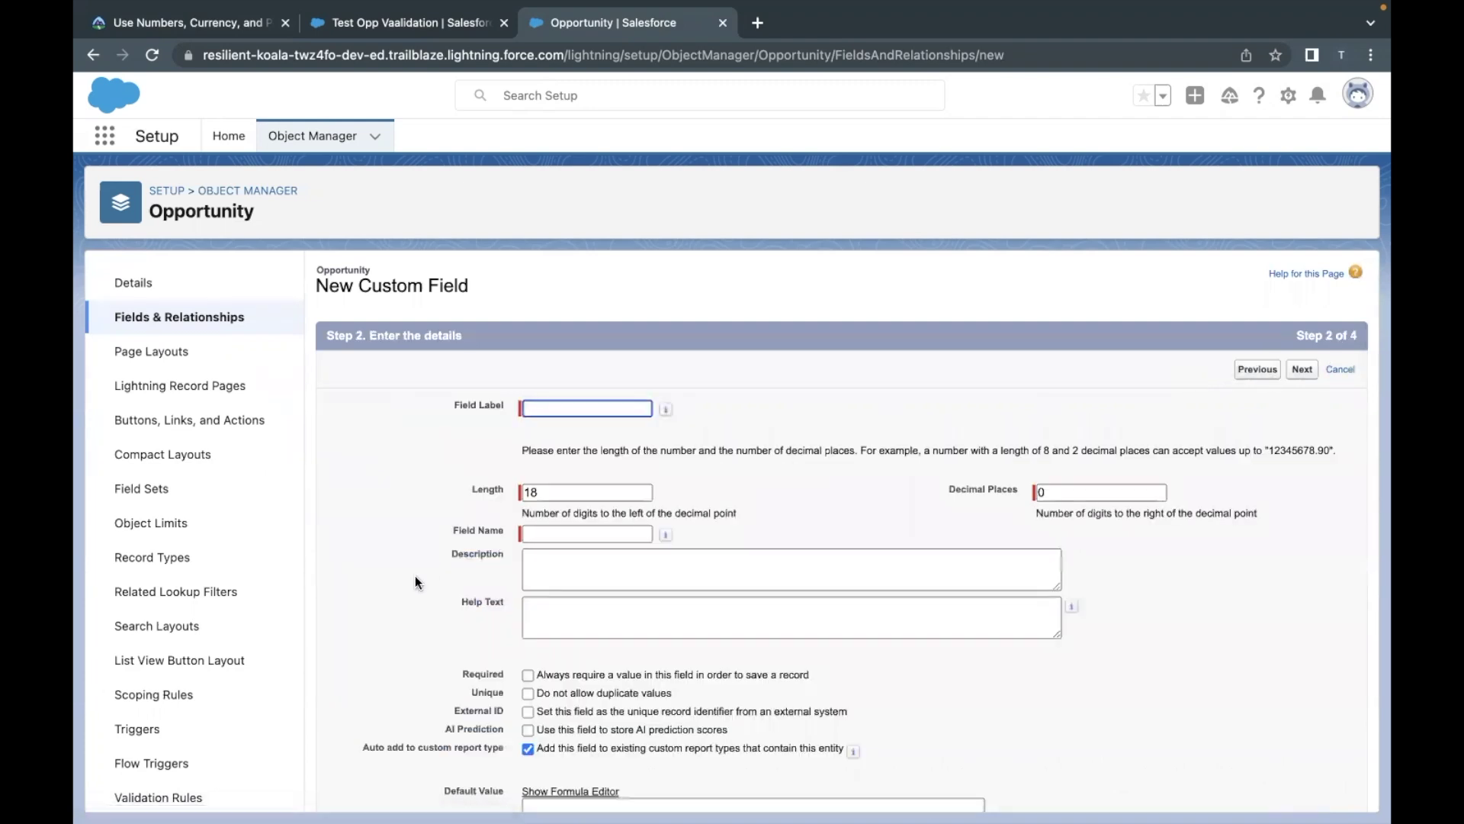
Step: Label the field Radius, accept default security and layouts, and Save & New
left_click(549, 410)
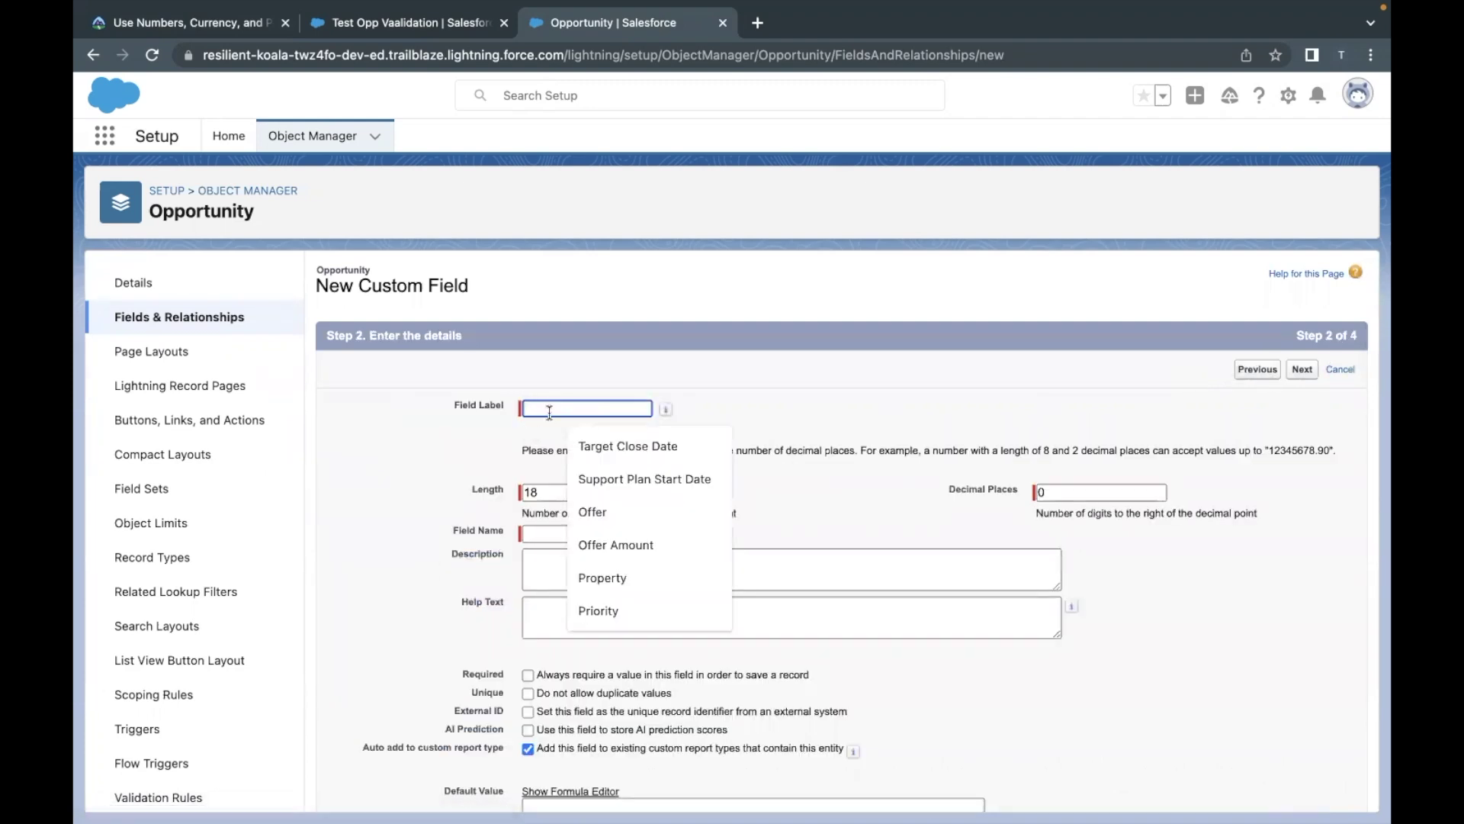
type("Radius")
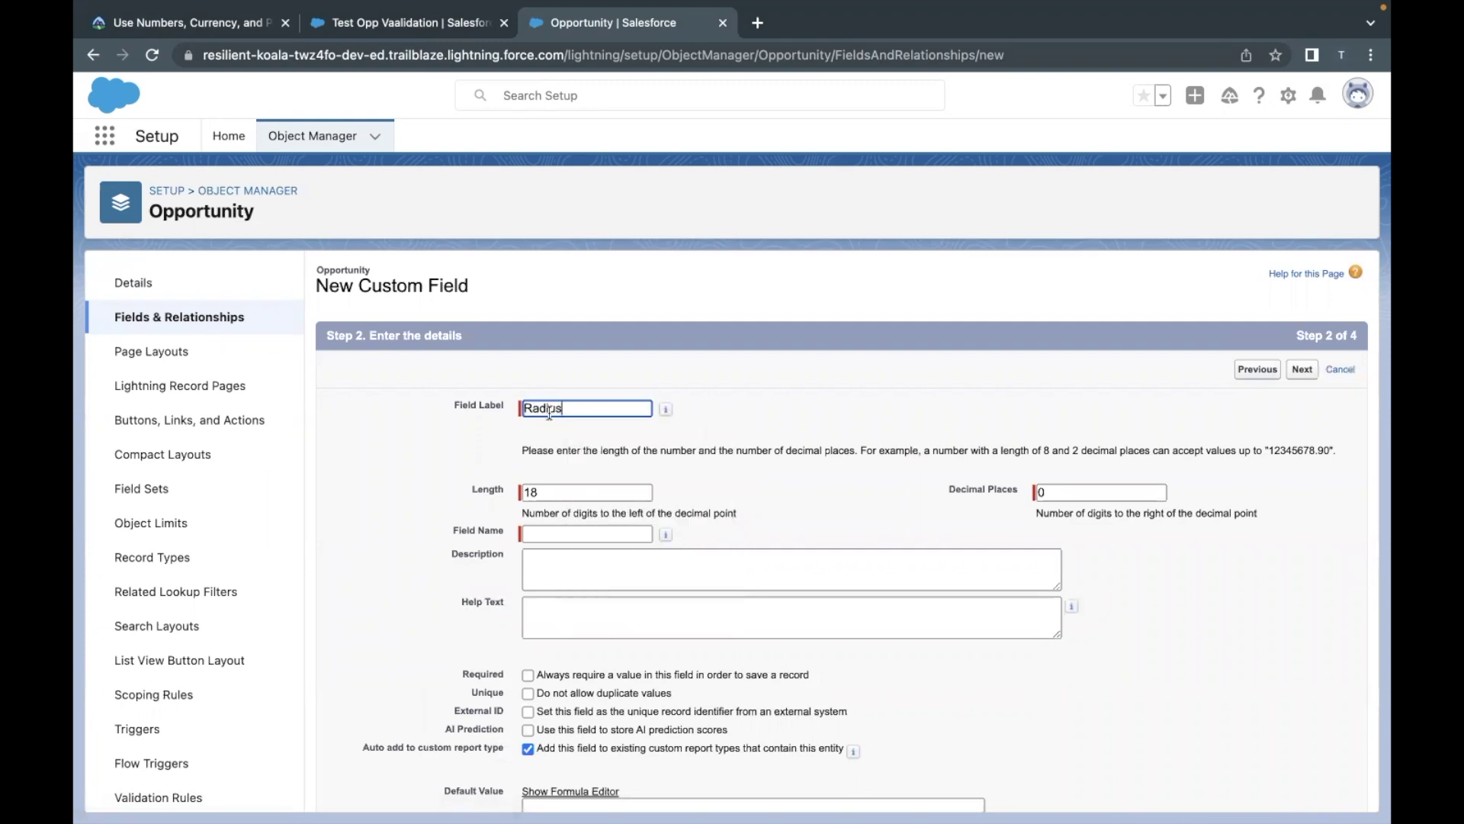
left_click(830, 478)
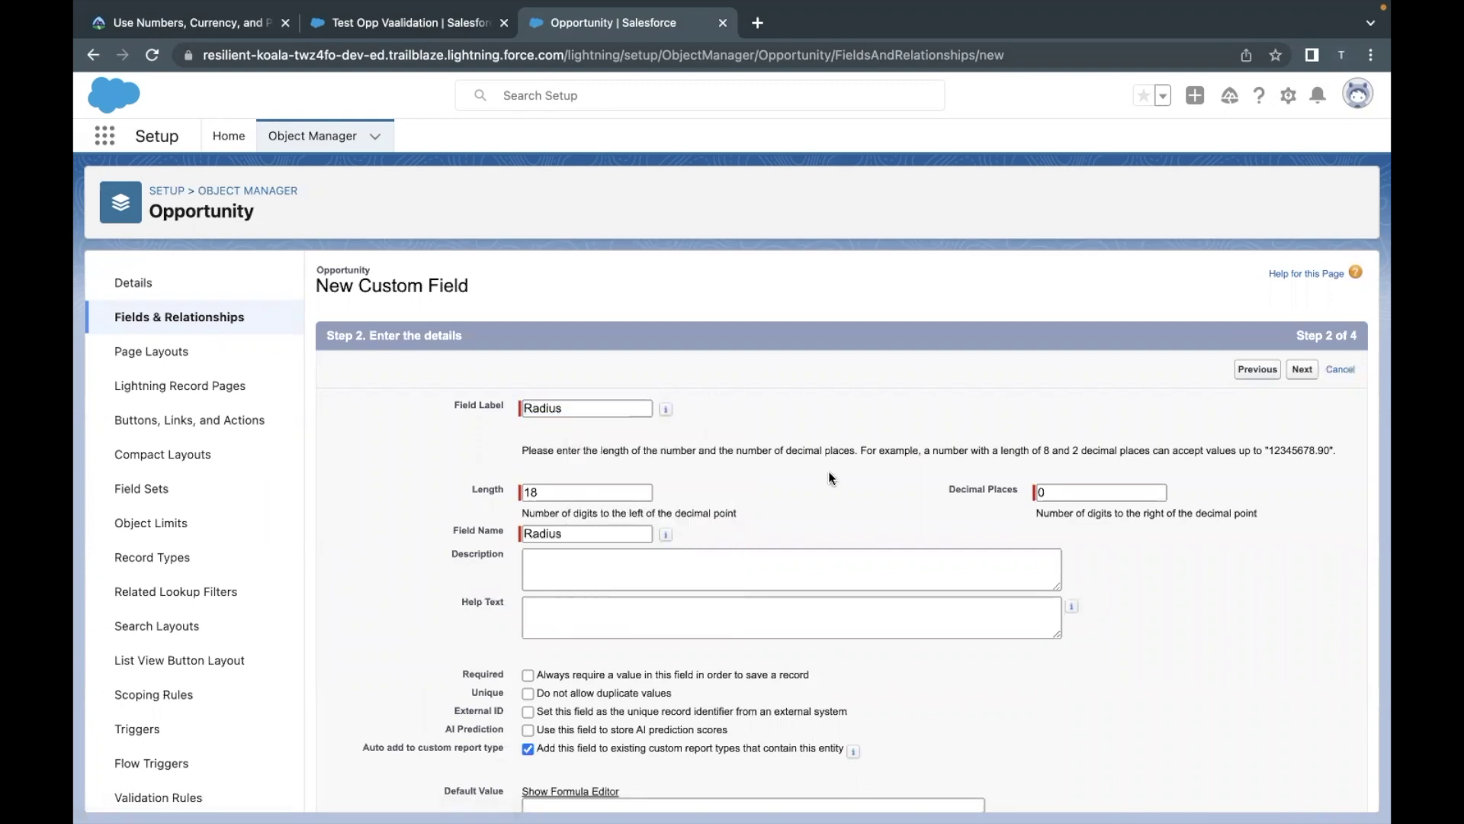
left_click(1302, 369)
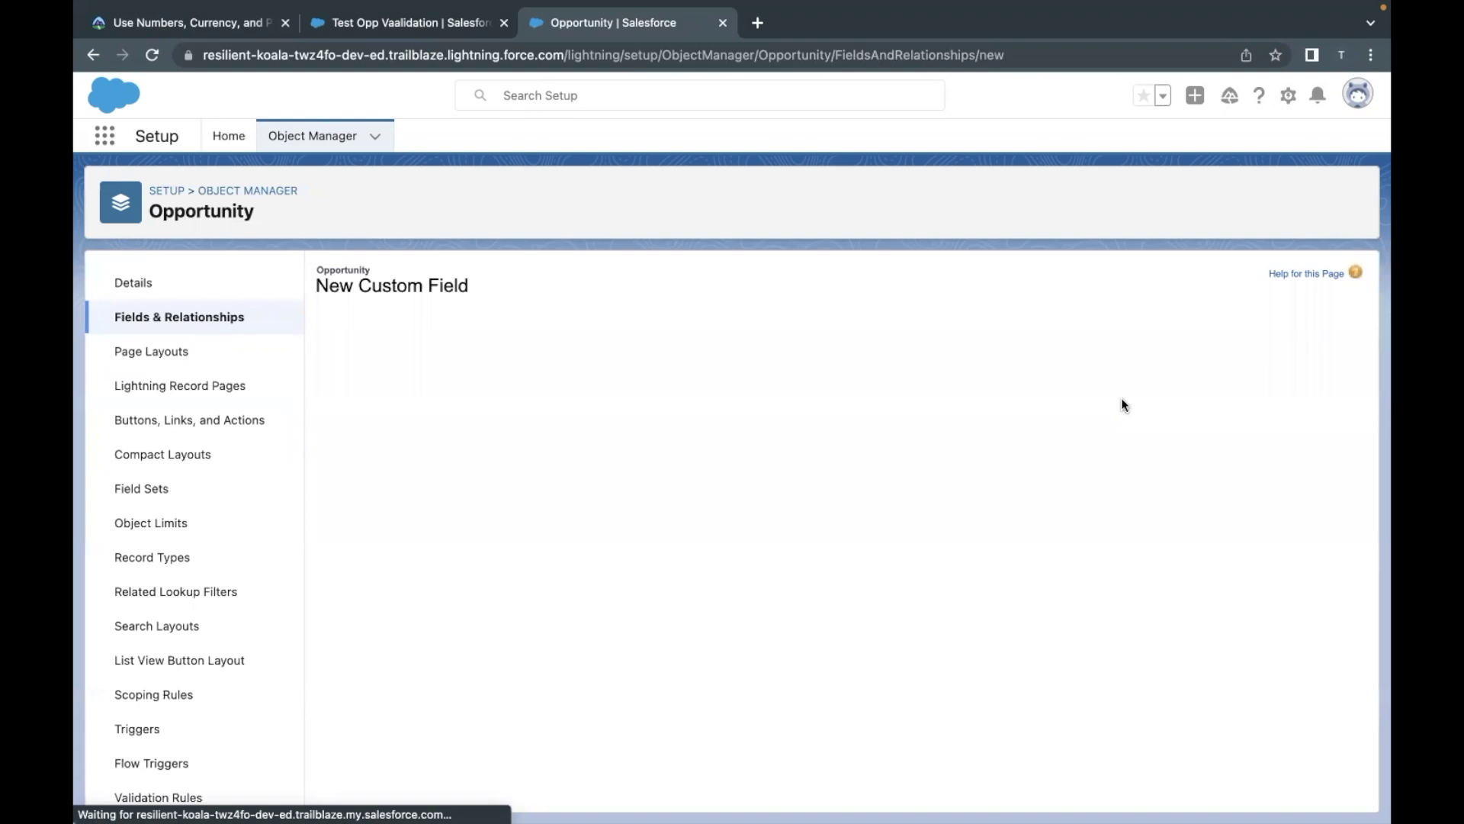
left_click(1302, 370)
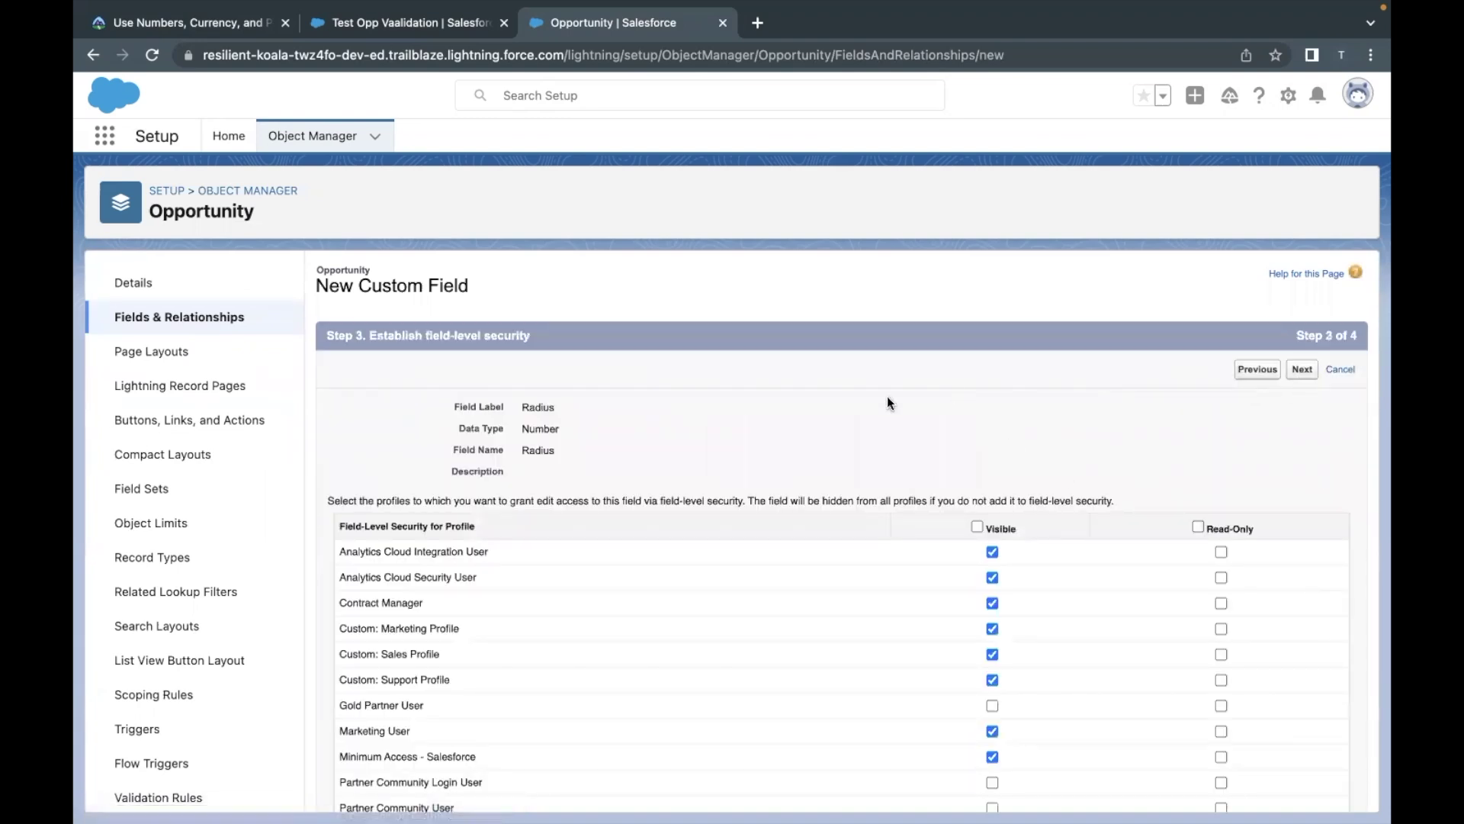
left_click(1247, 369)
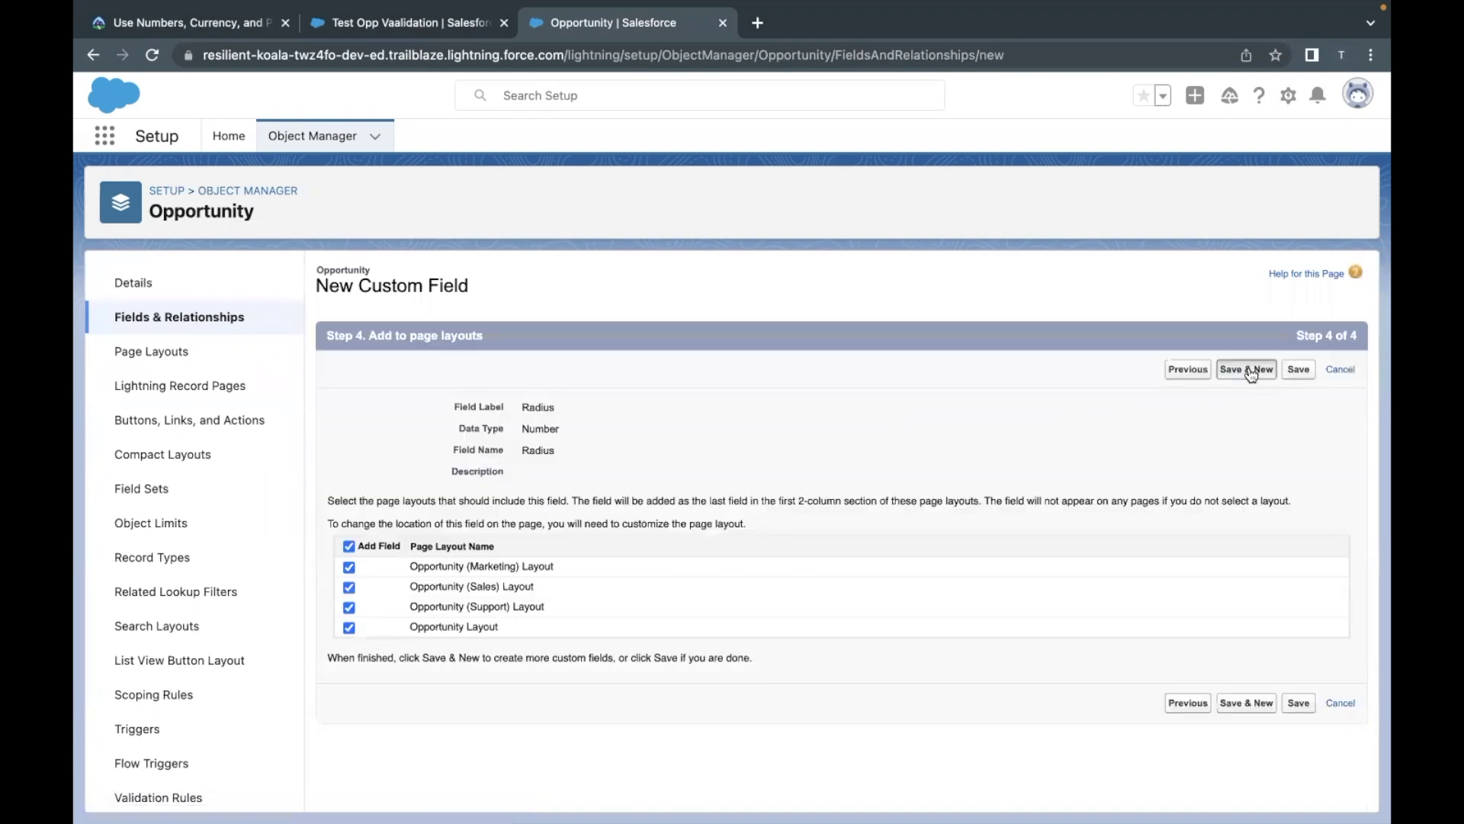
left_click(227, 30)
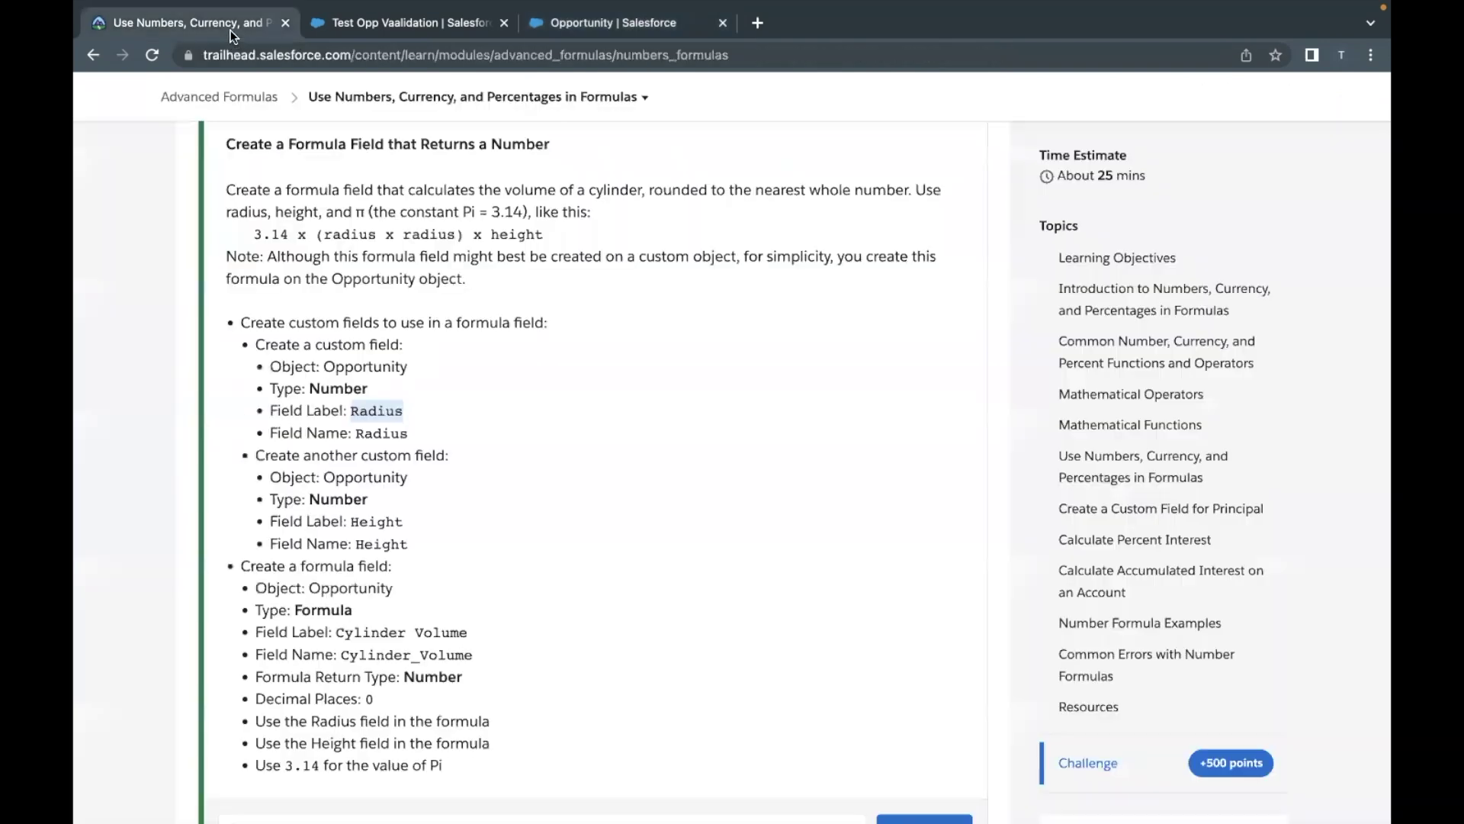
double_click(326, 498)
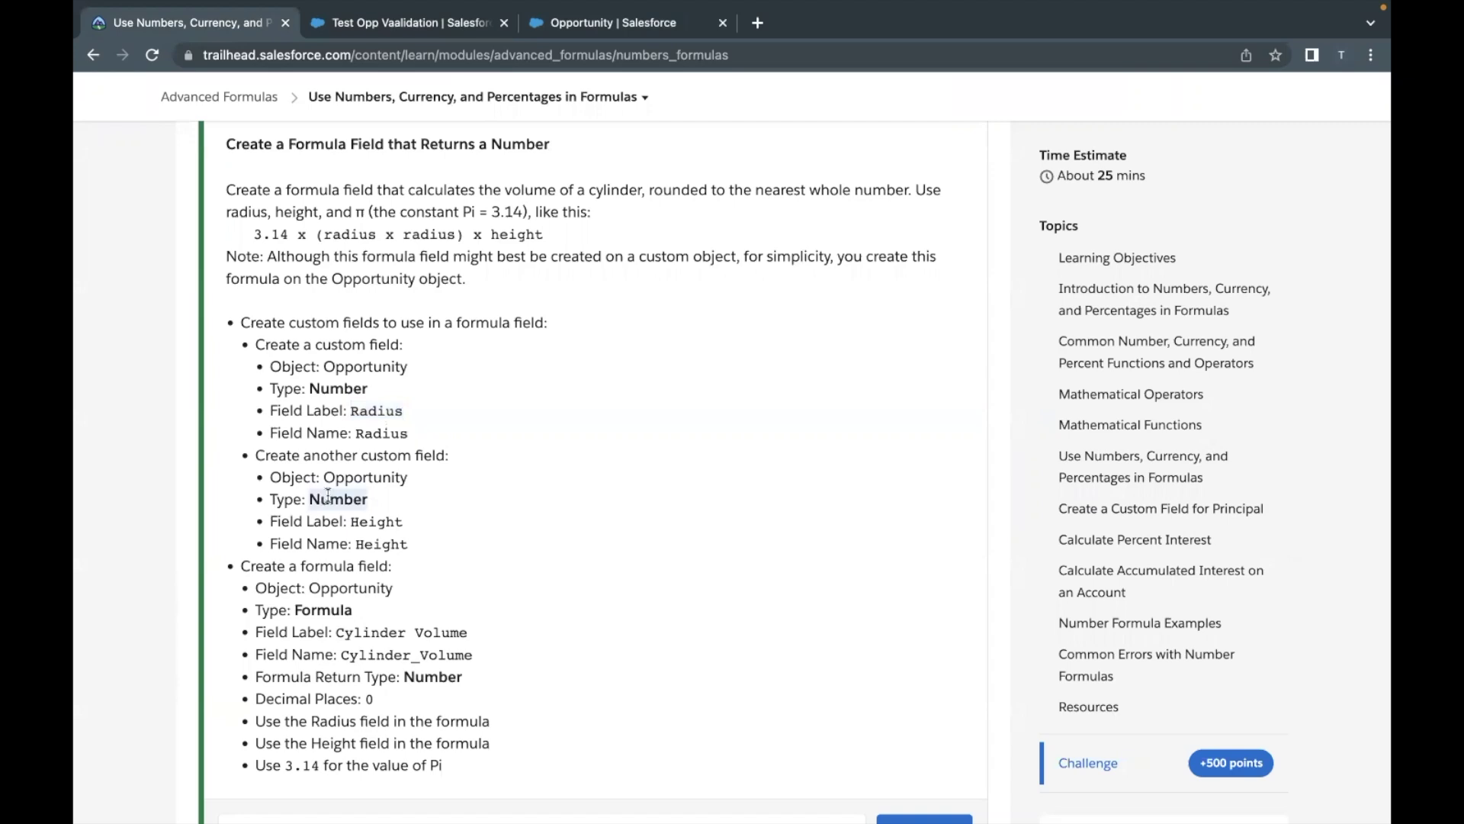
double_click(342, 478)
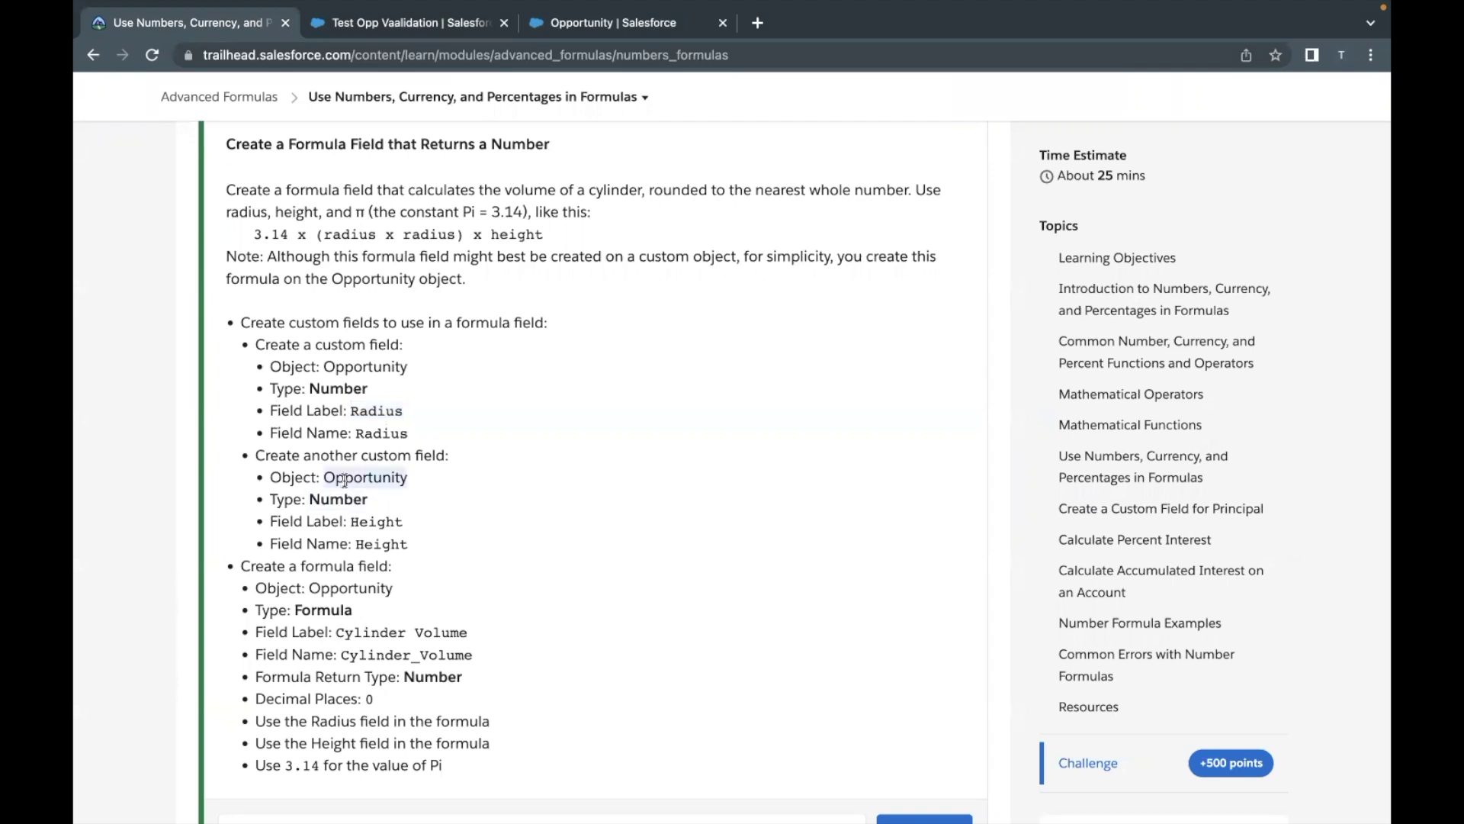
double_click(370, 523)
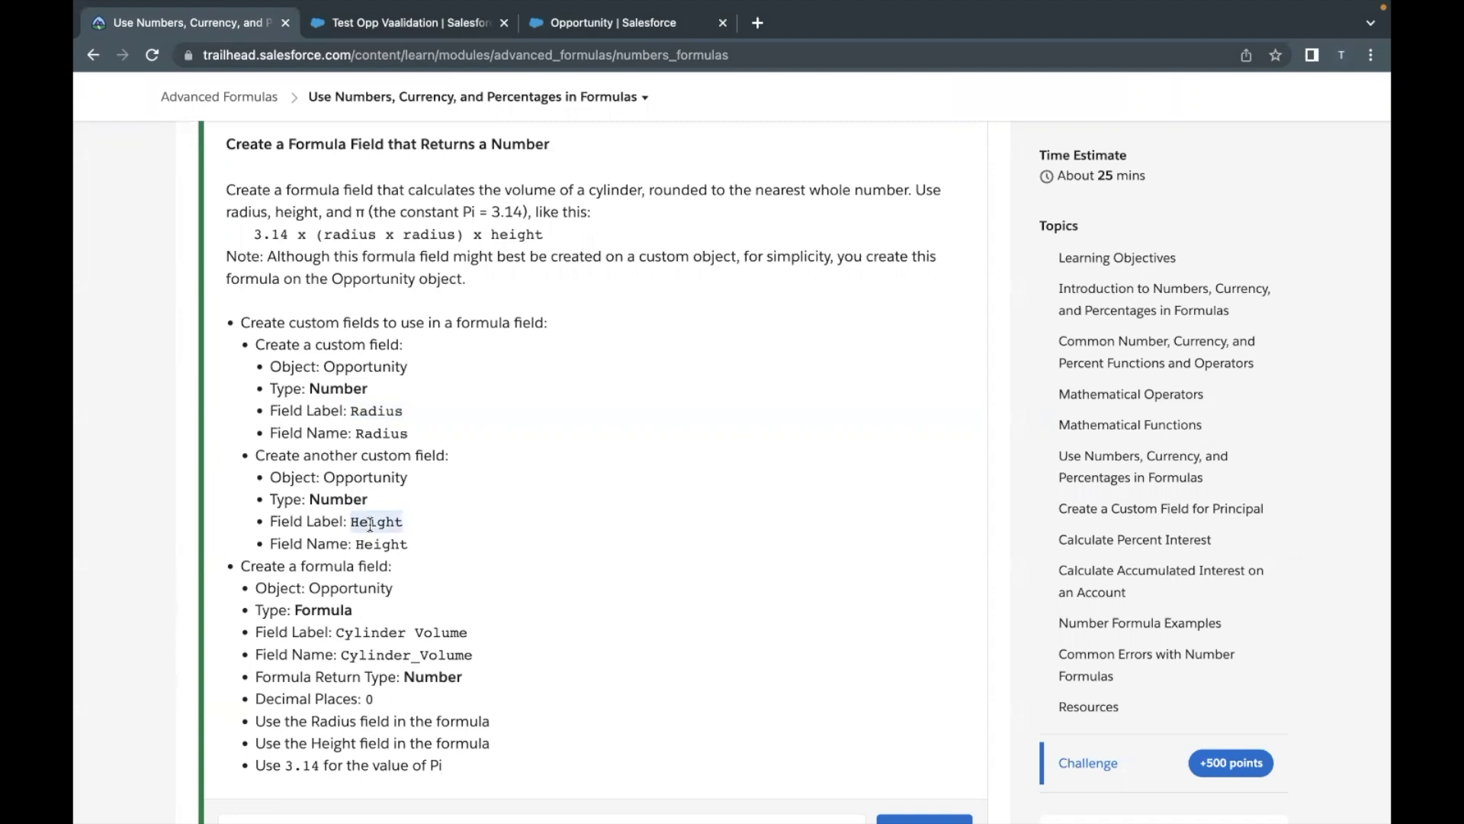
Step: Continue the next new Opportunity field with Number as its data type
left_click(606, 30)
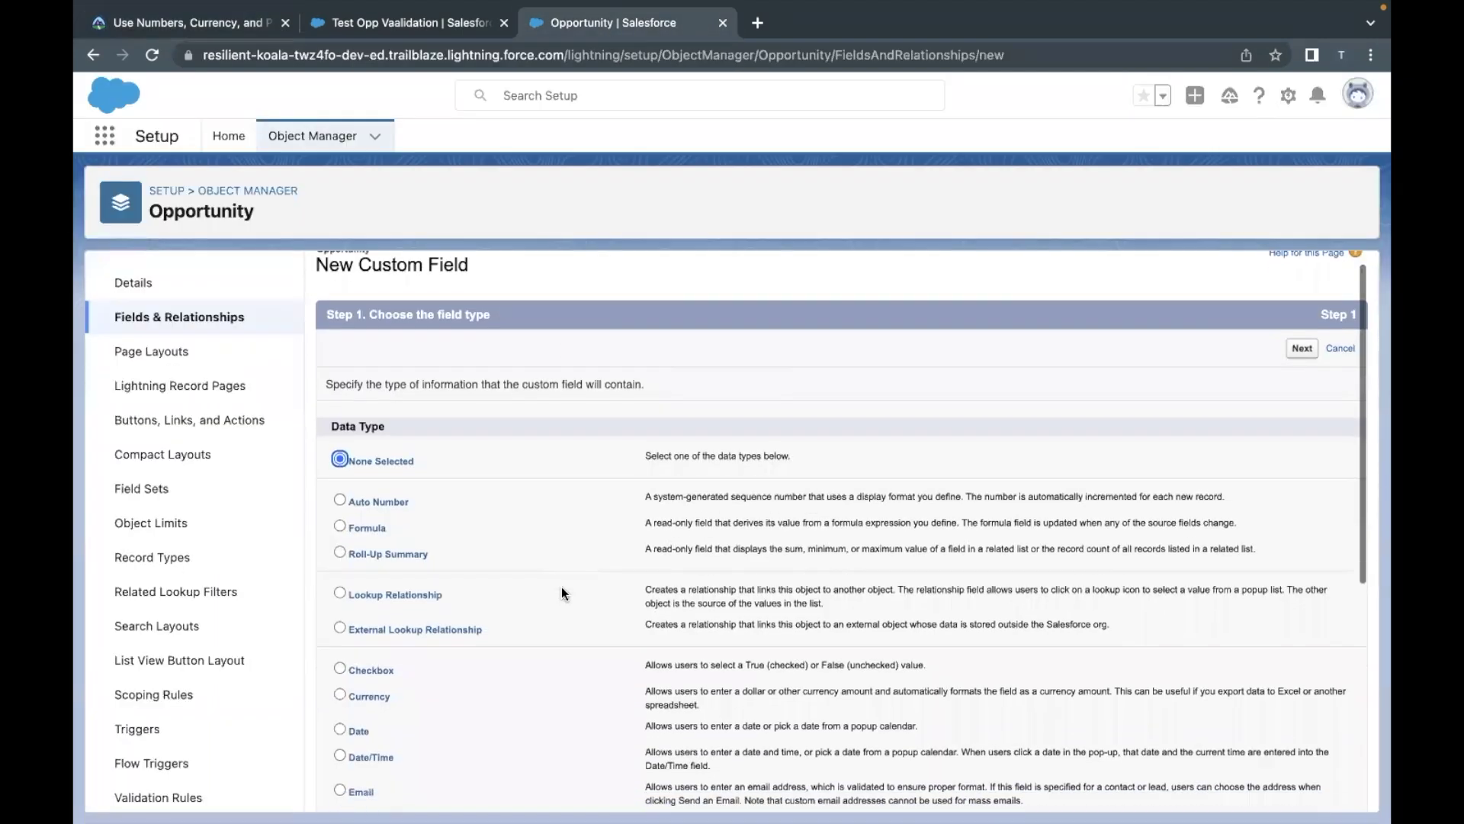
scroll(561, 593, "down", 2)
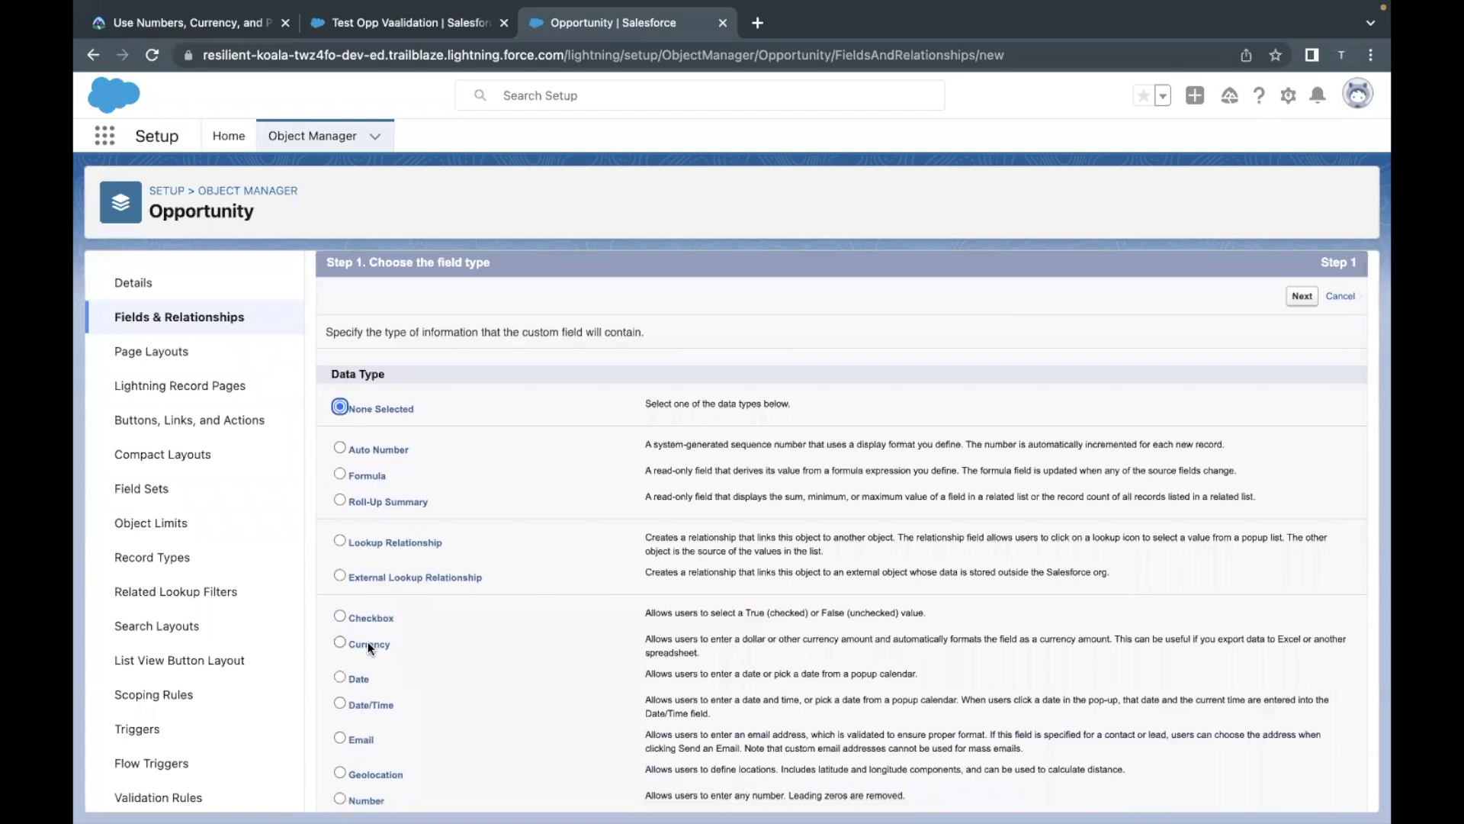
scroll(372, 701, "down", 3)
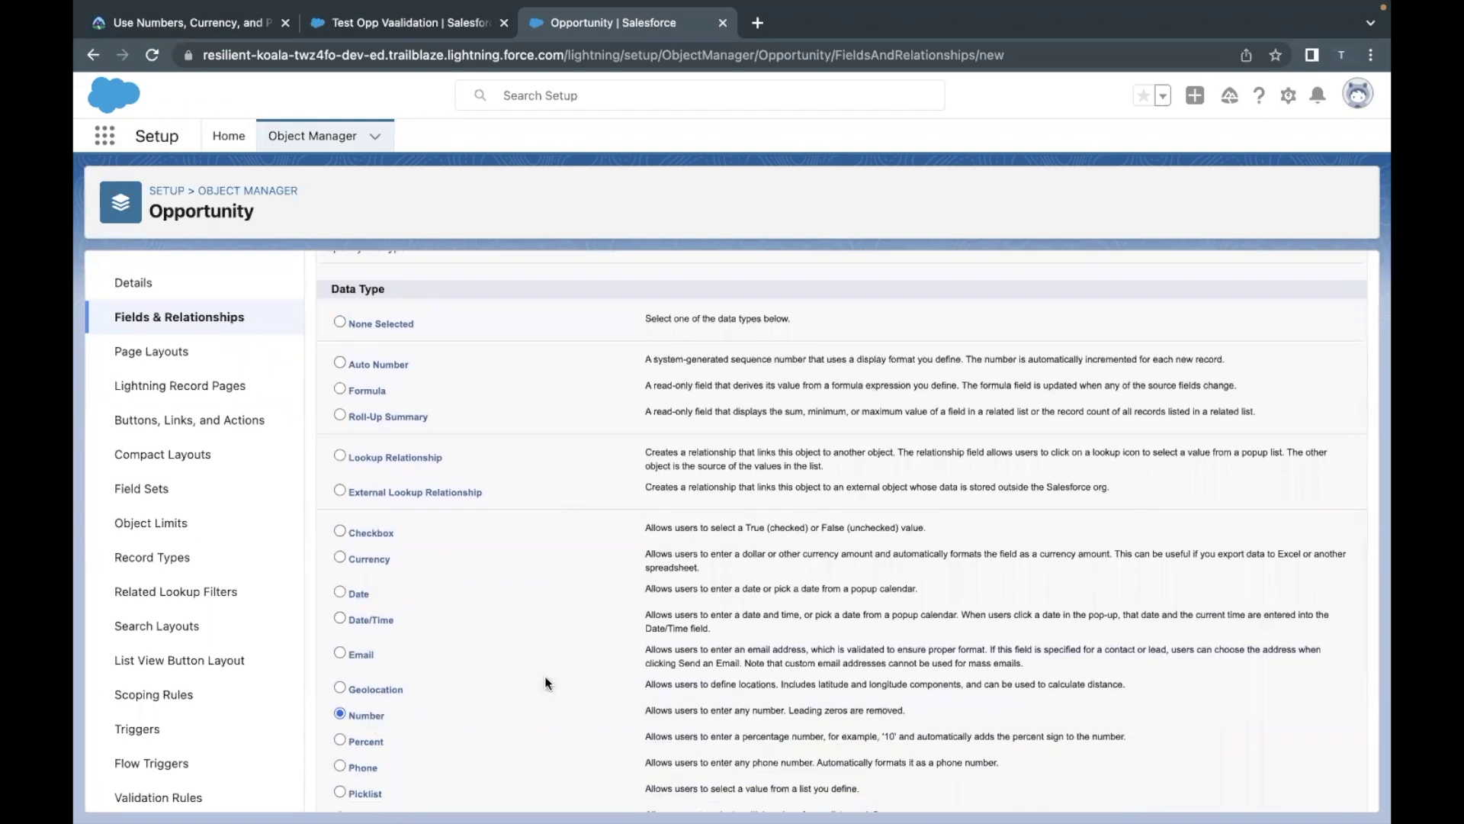
scroll(544, 676, "up", 5)
left_click(1301, 382)
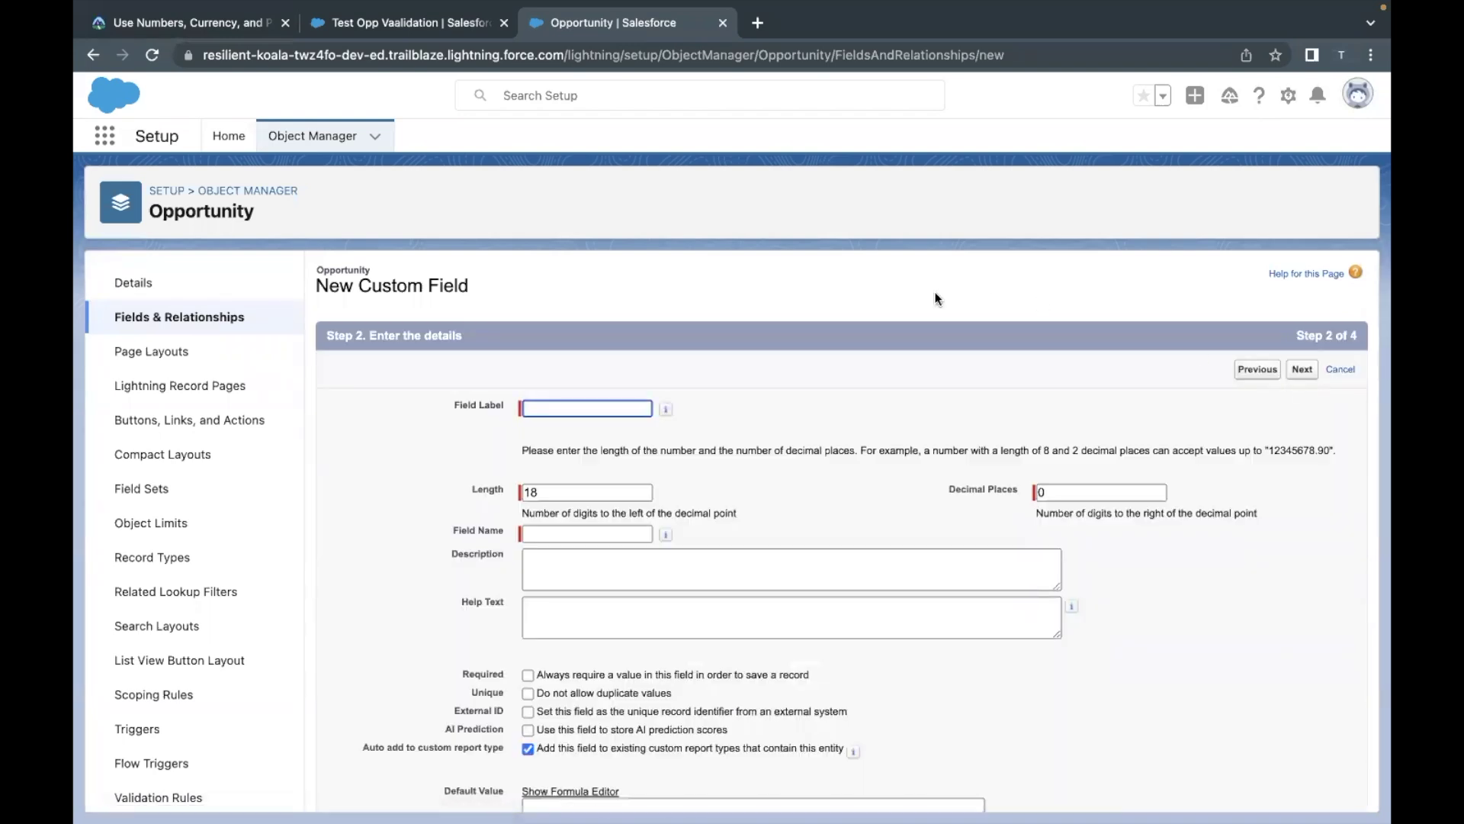
Step: Label the field Height, accept default security and layouts, and Save & New
type("Height")
left_click(817, 519)
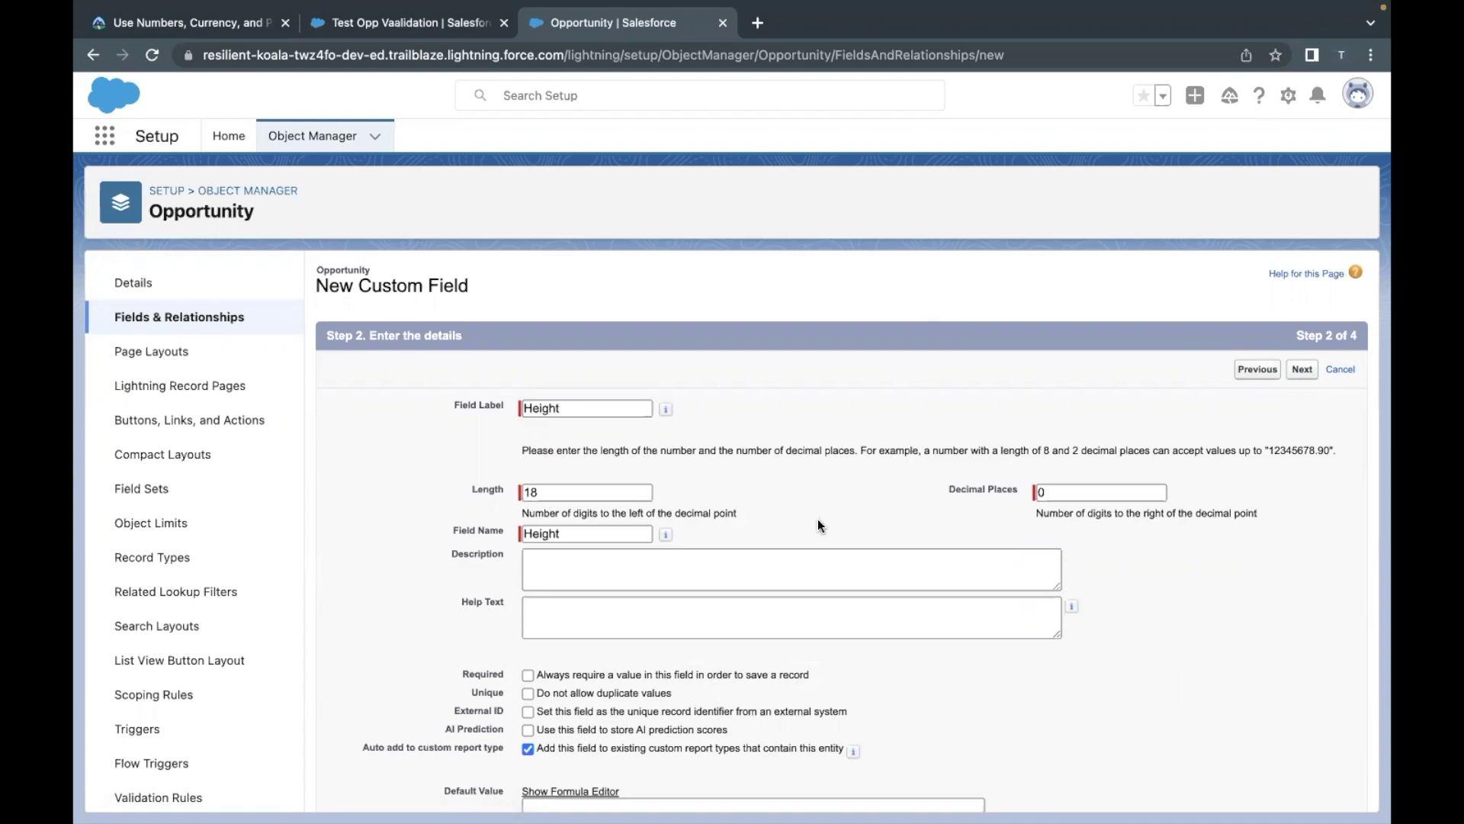
left_click(1308, 370)
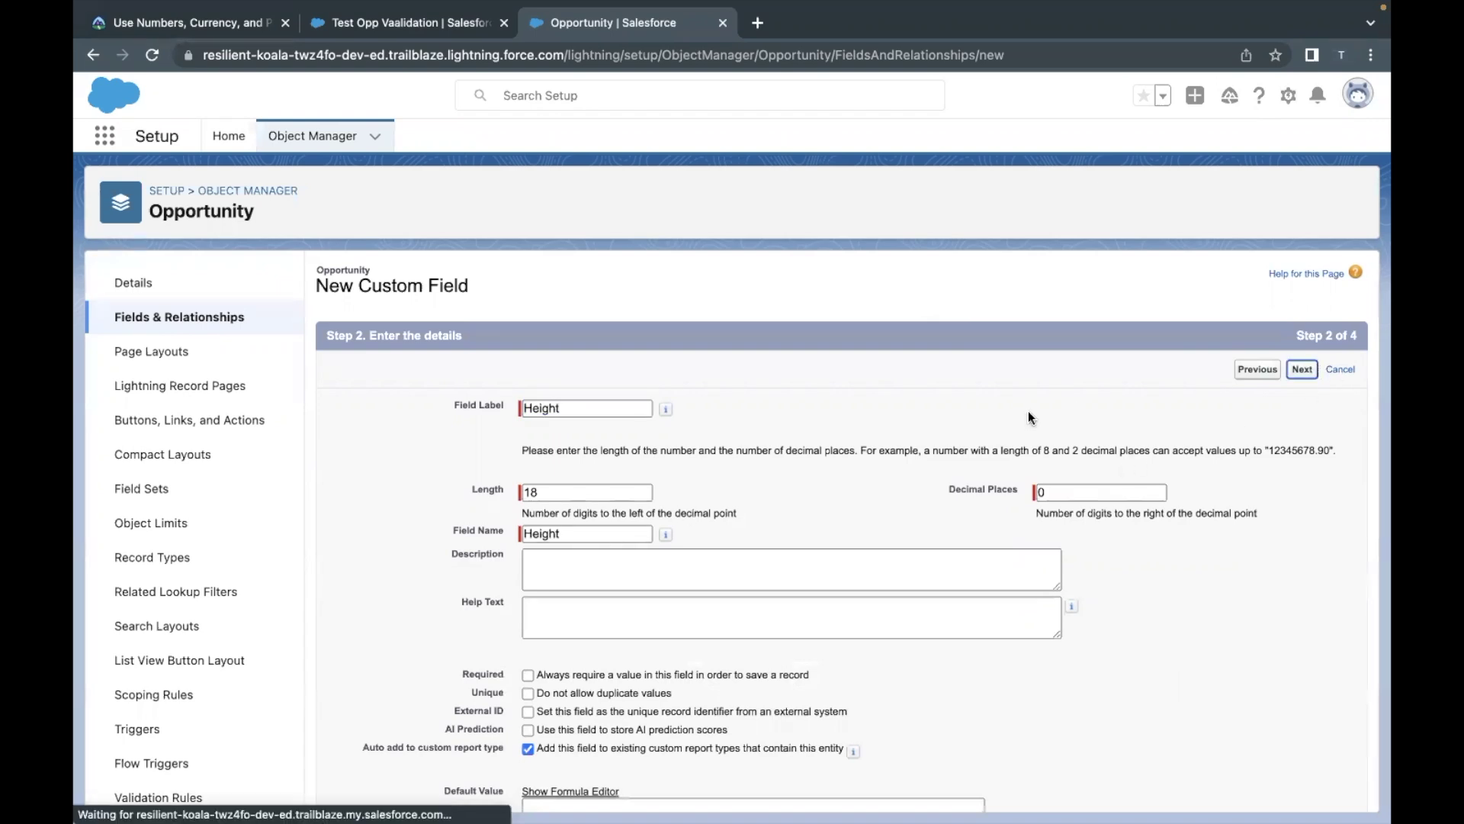
left_click(1296, 373)
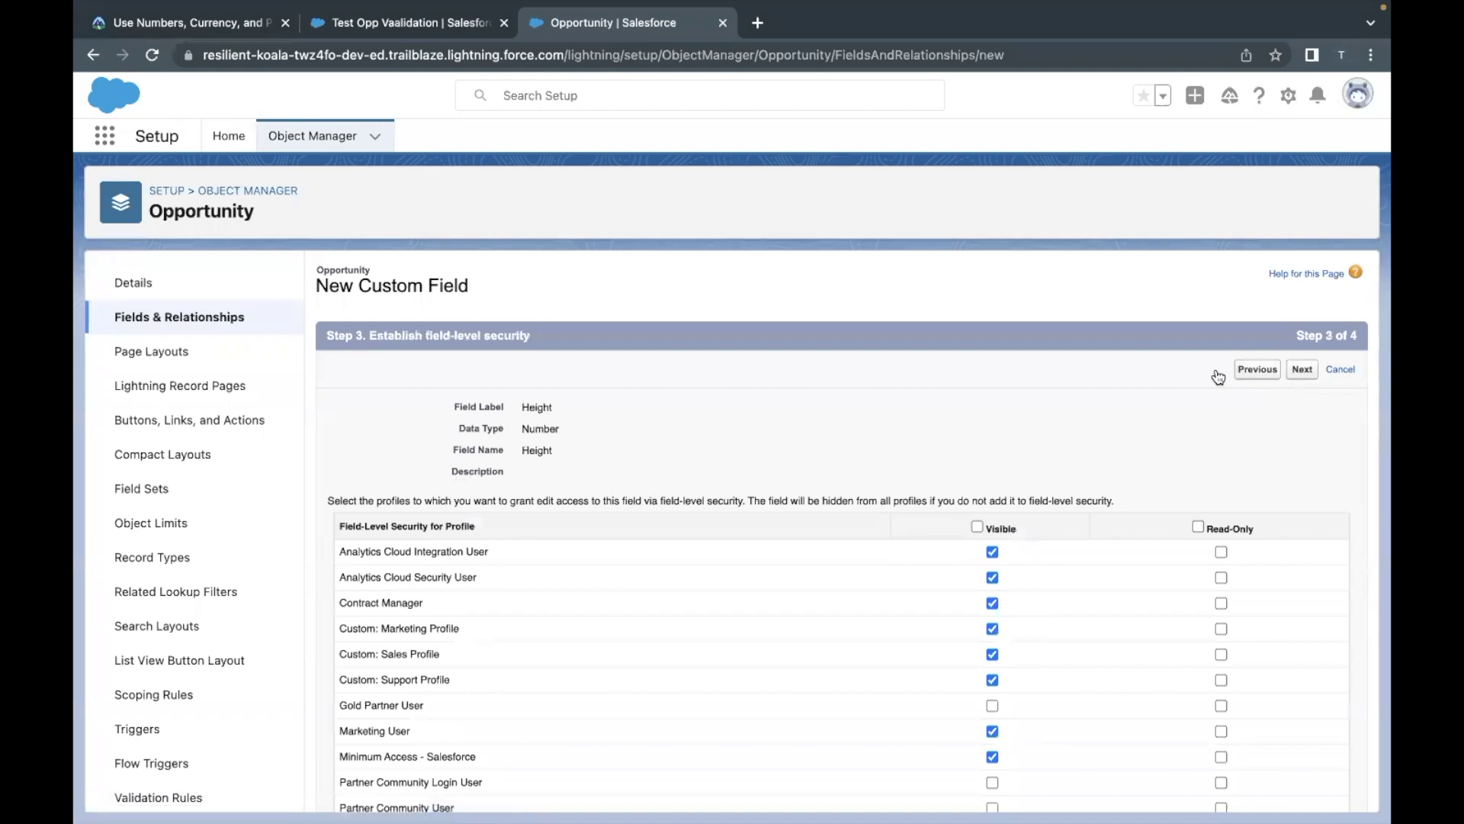
left_click(1245, 379)
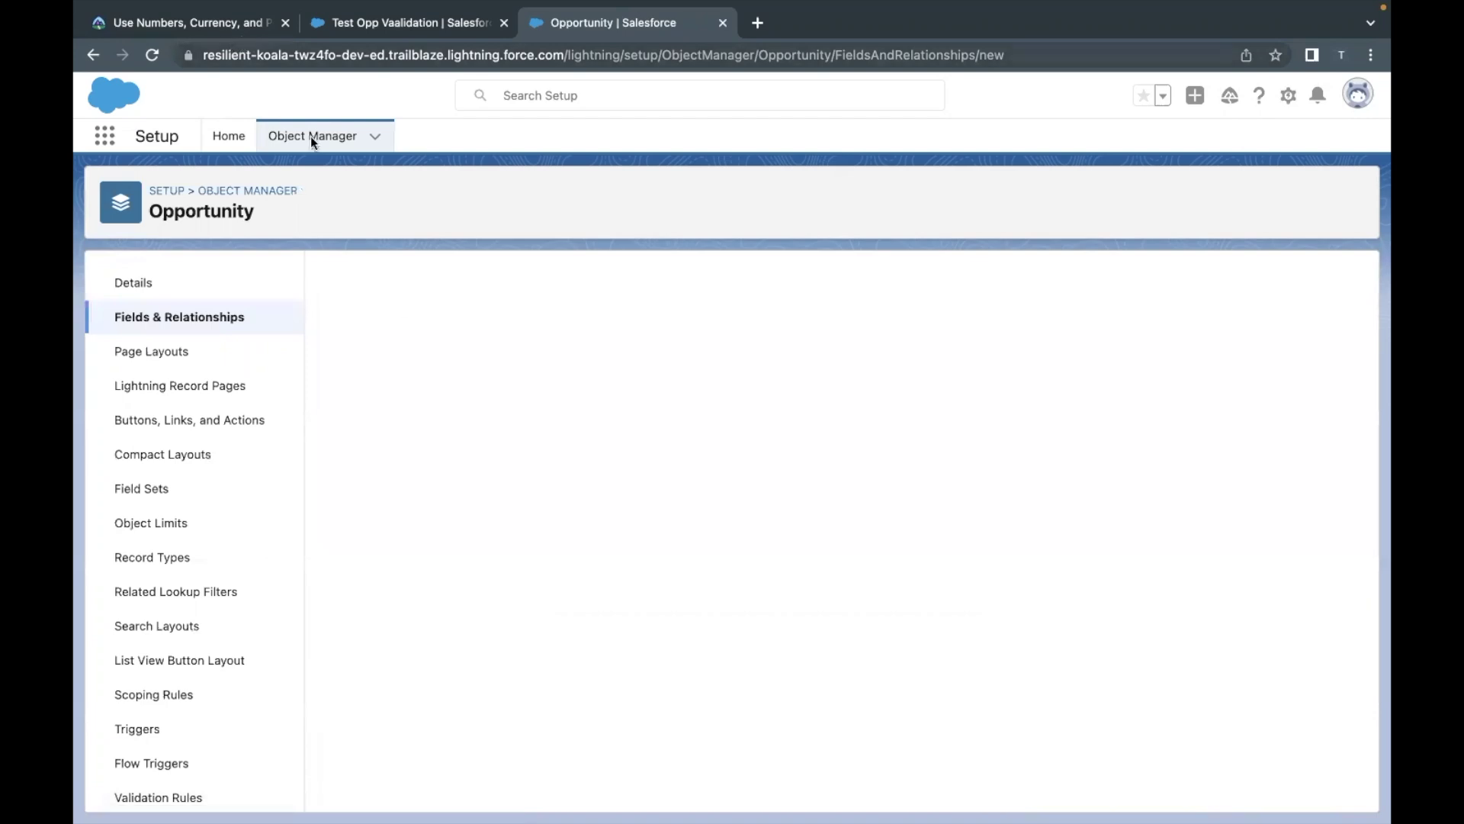
left_click(162, 30)
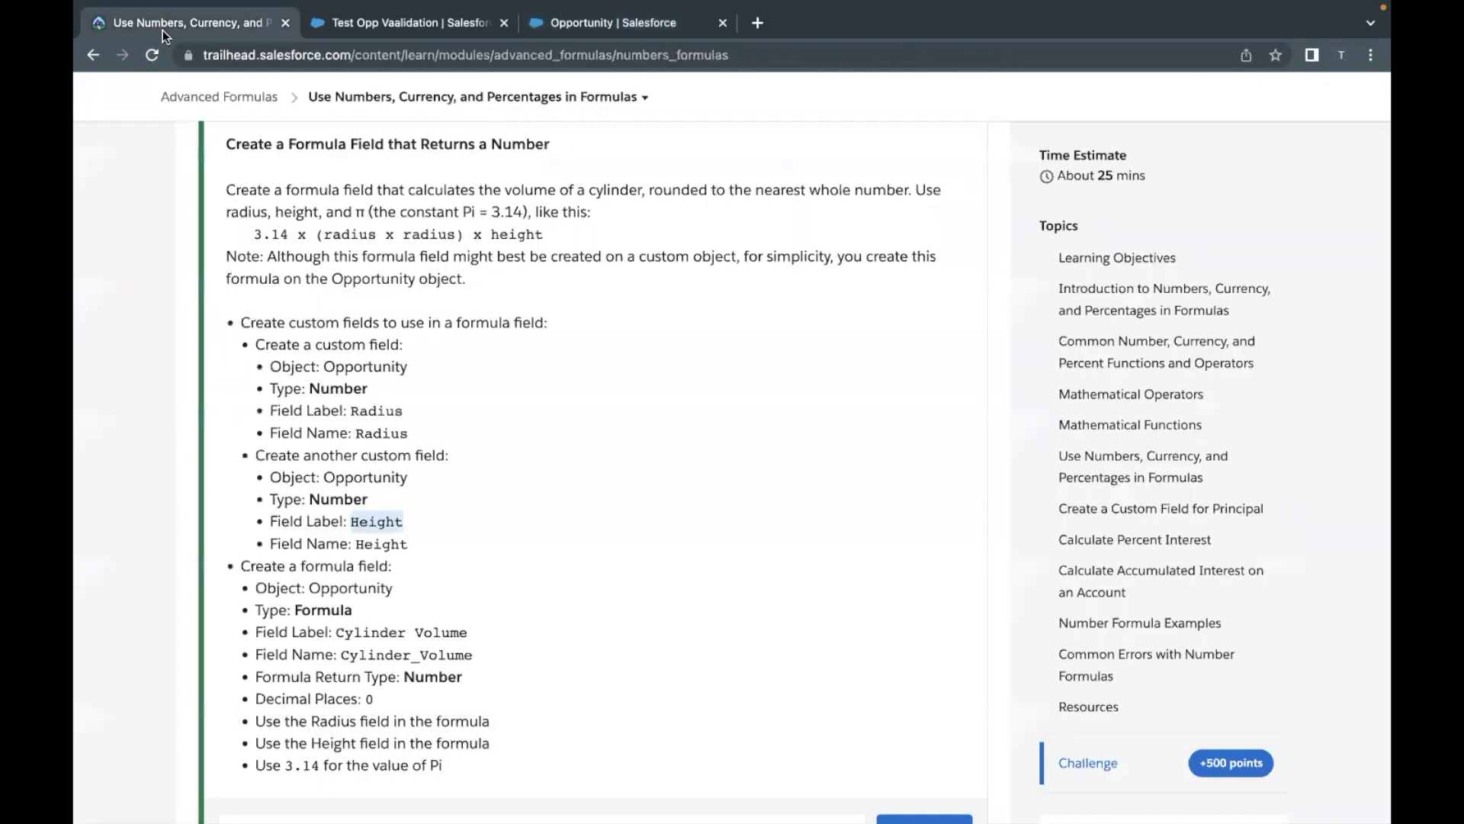
Step: Read the cylinder volume formula and the Number type requirement for Radius and Height
scroll(403, 337, "down", 1)
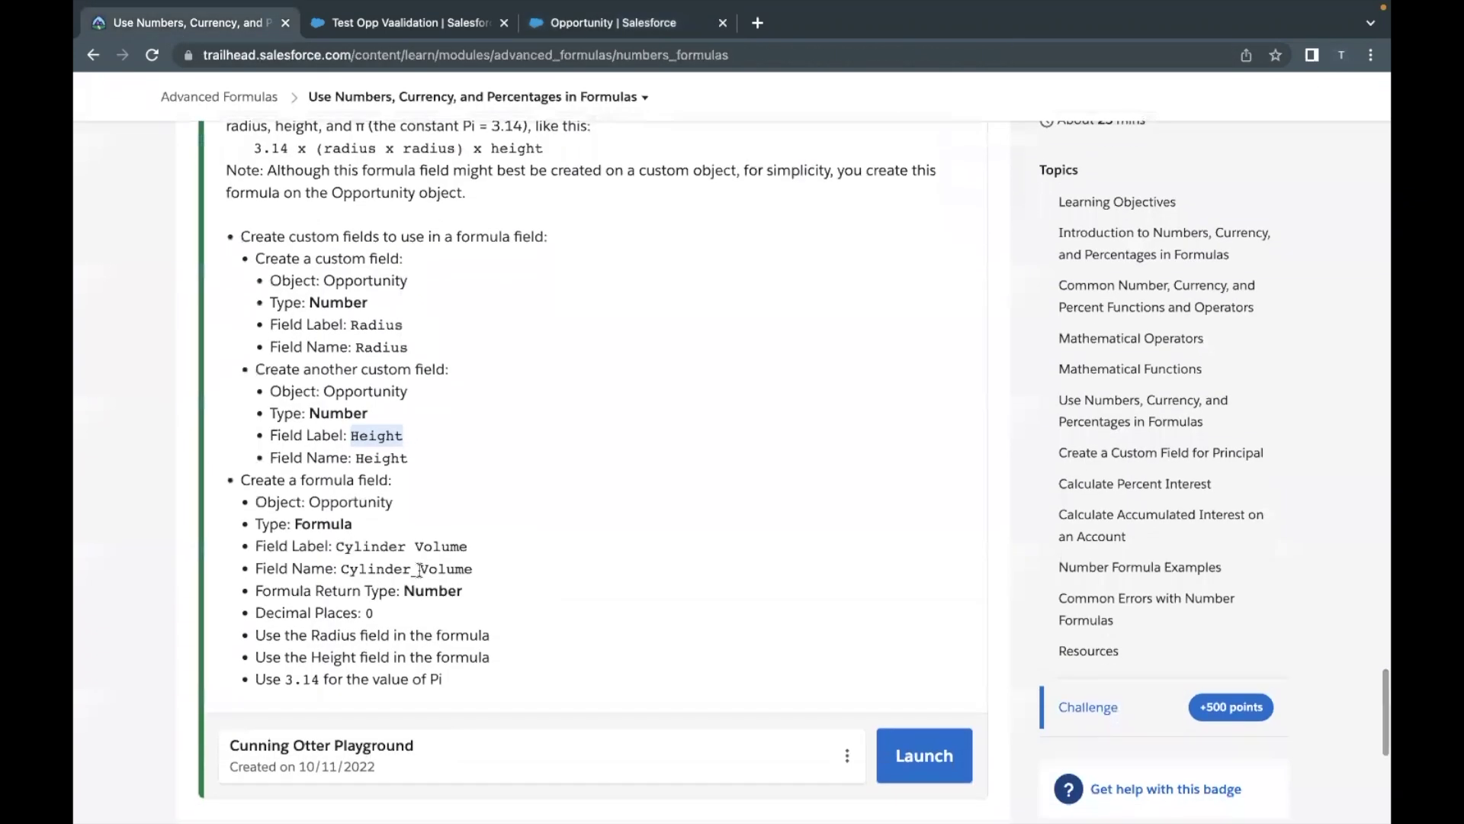
scroll(431, 532, "up", 2)
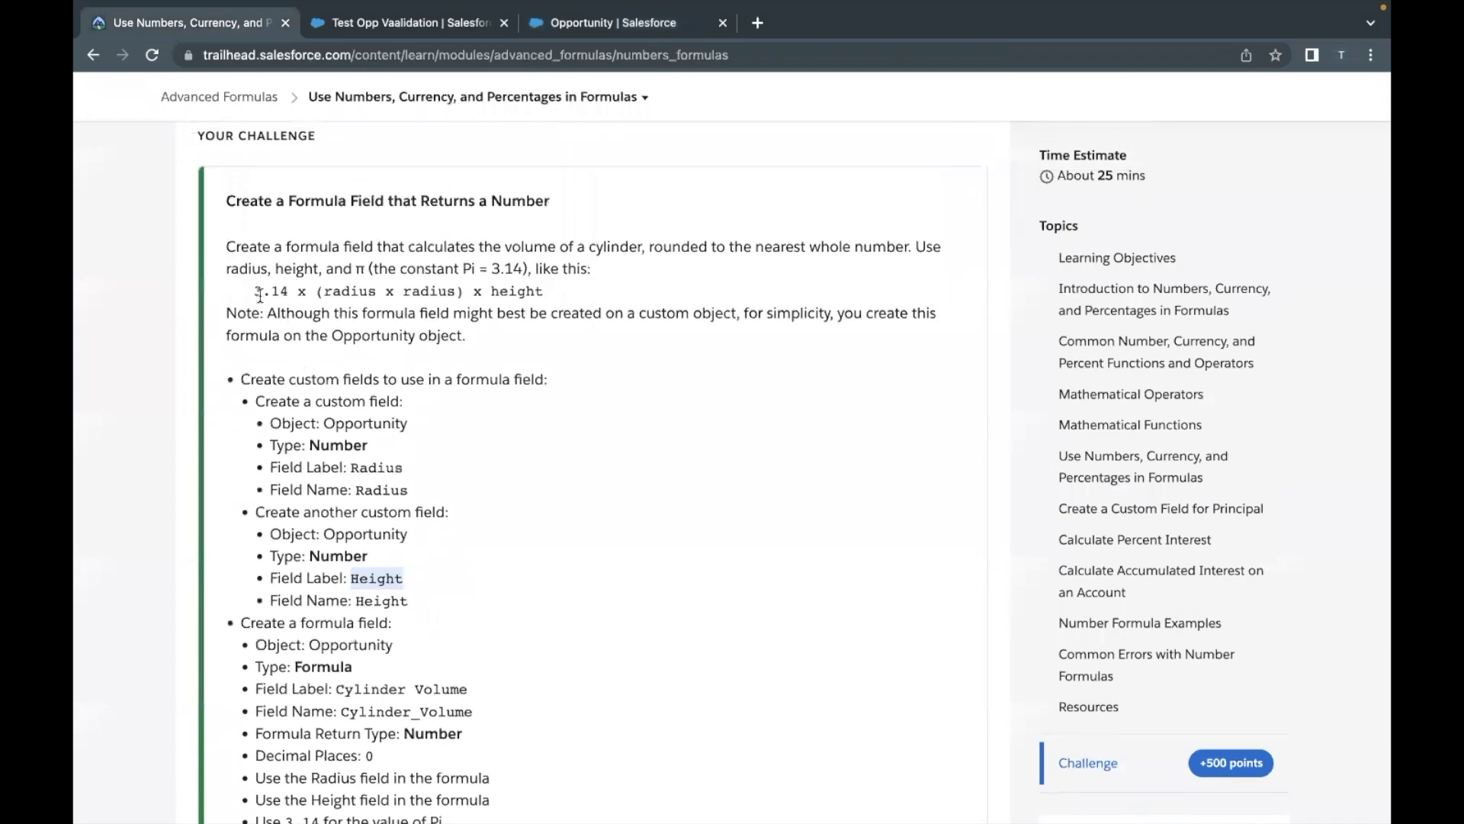
left_click_drag(255, 294, 567, 303)
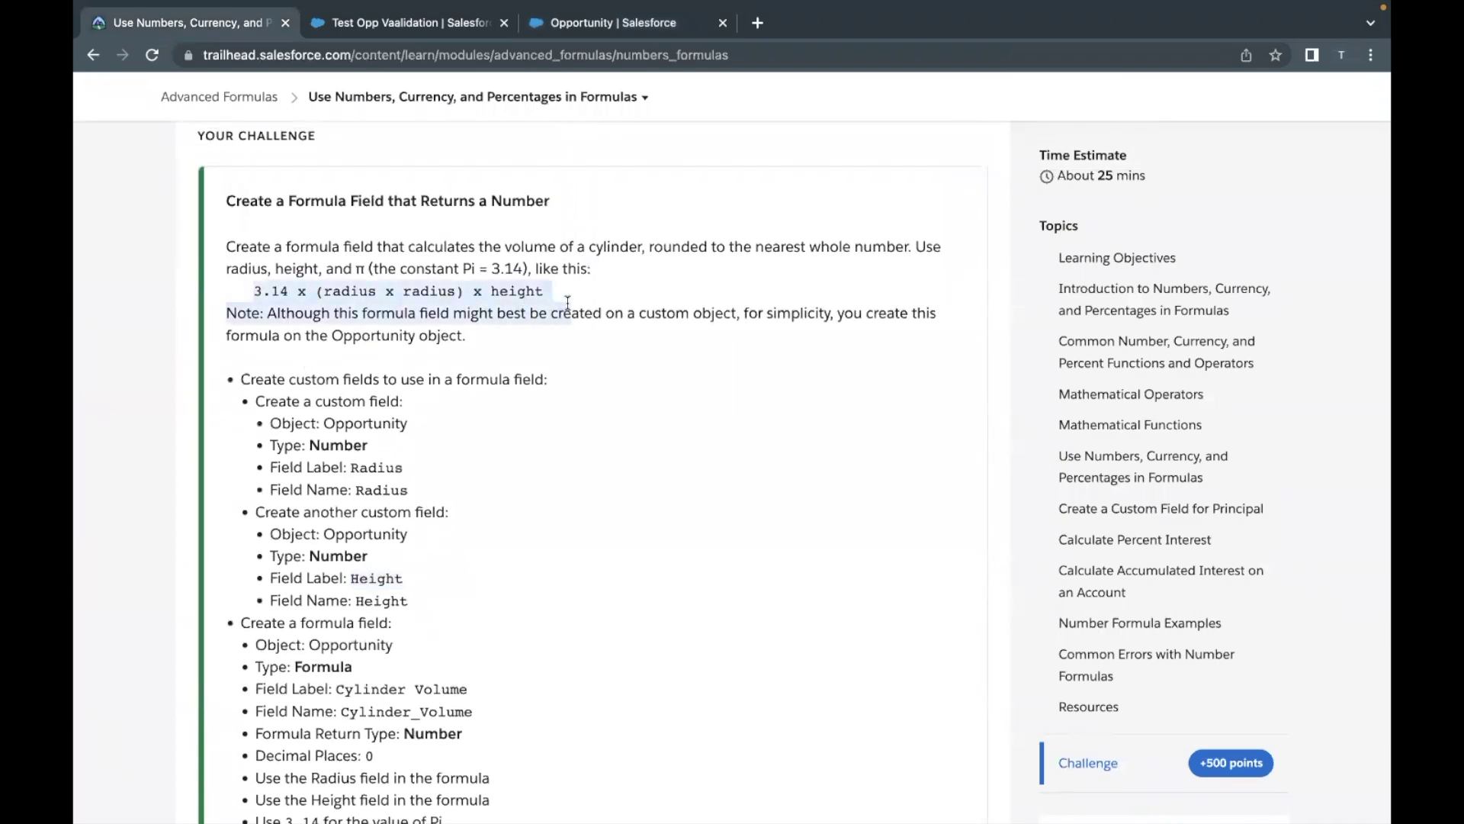
left_click(568, 304)
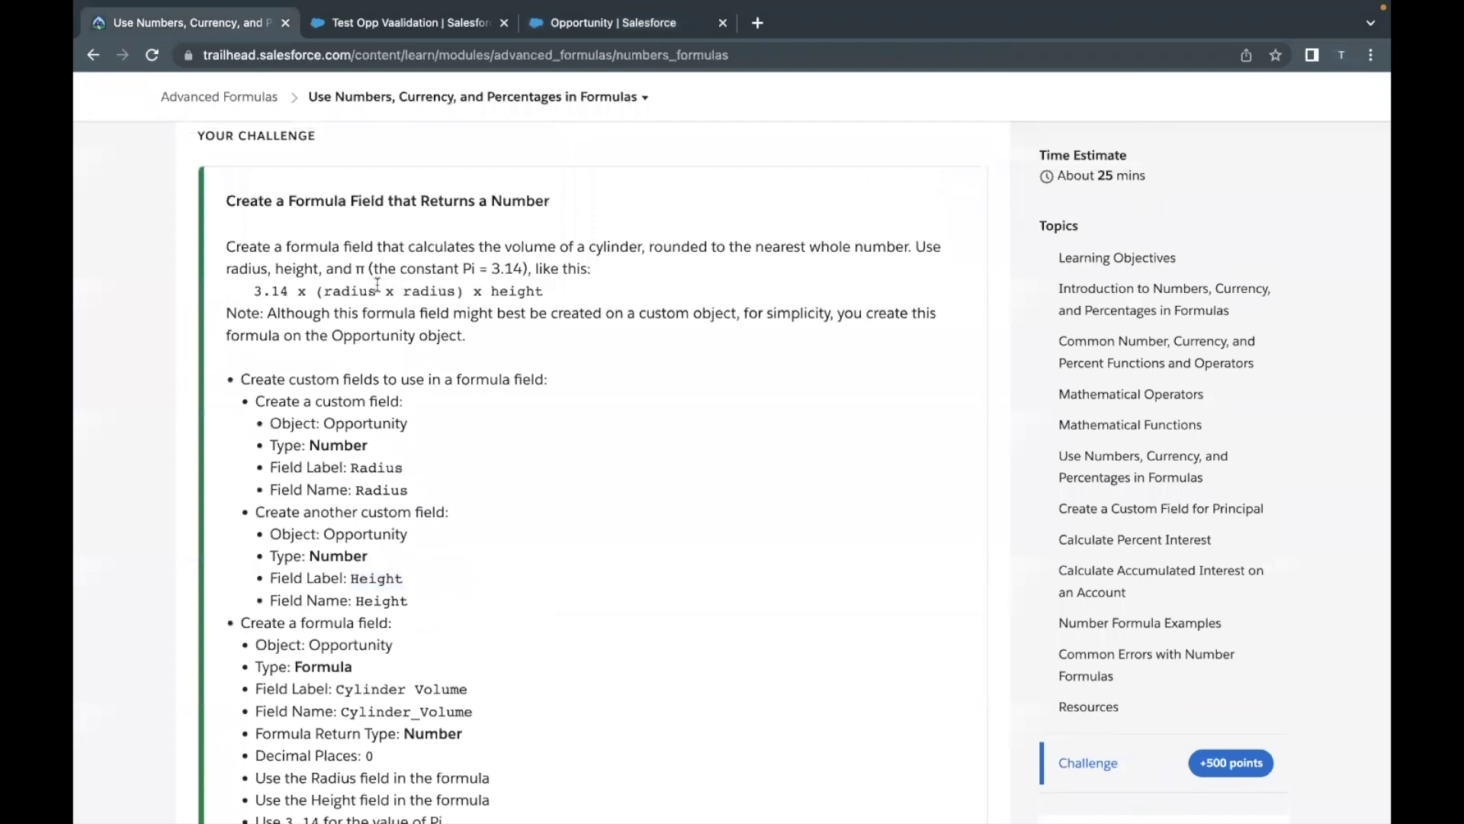
left_click_drag(508, 247, 631, 248)
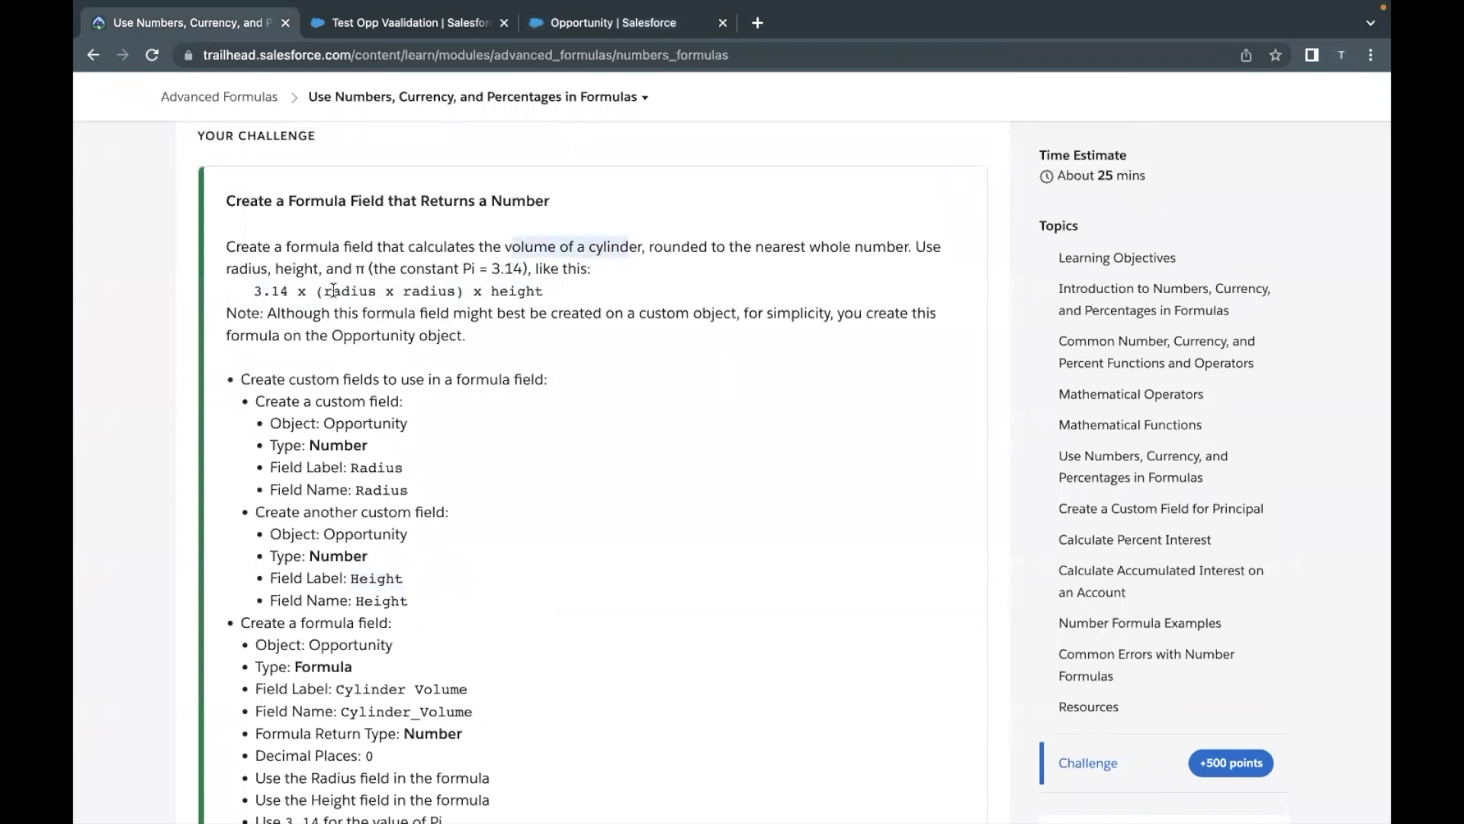
double_click(341, 450)
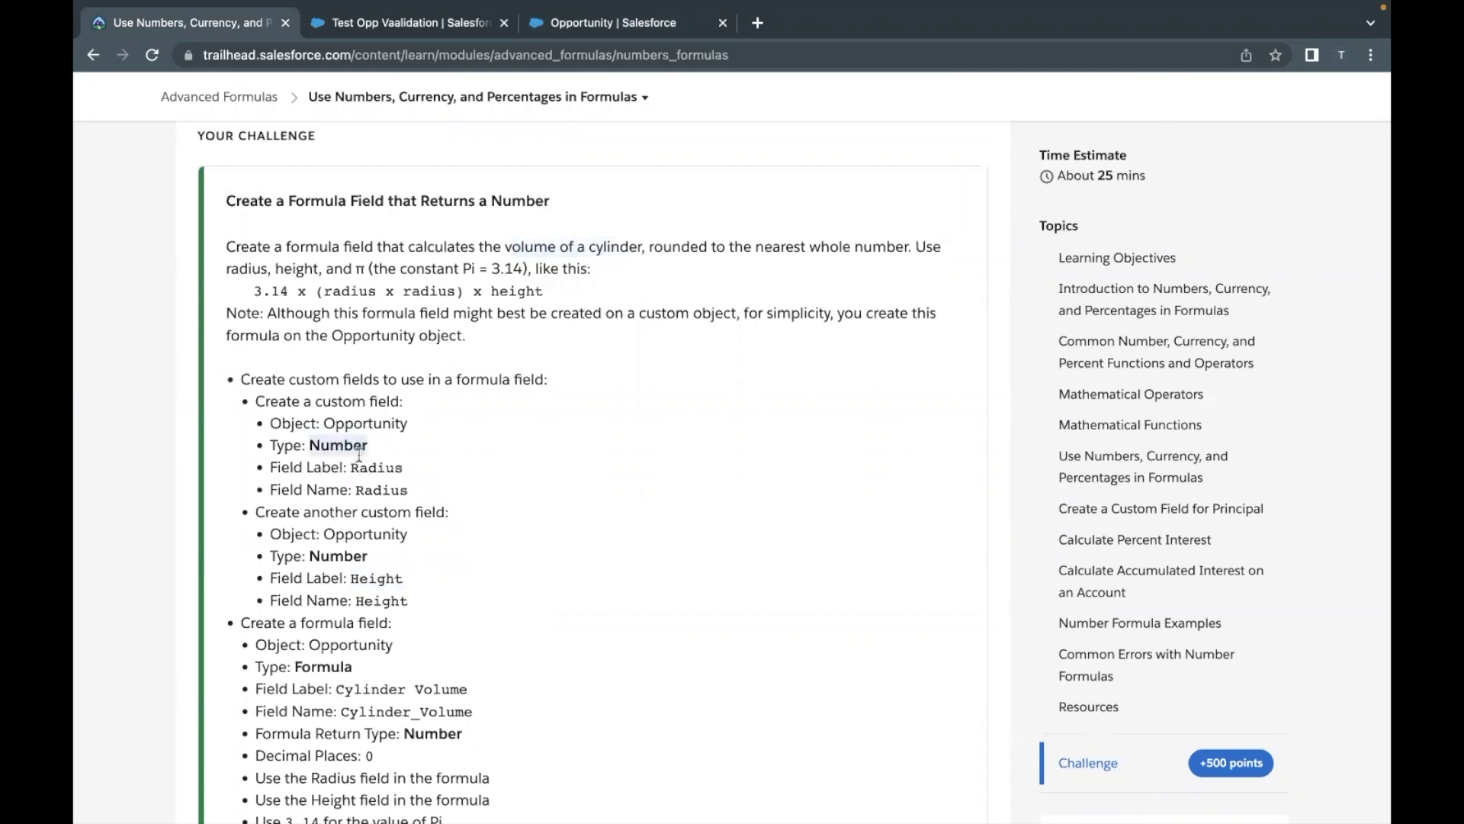
Step: Note the Formula field spec: Number return type with 0 decimal places
scroll(357, 490, "down", 1)
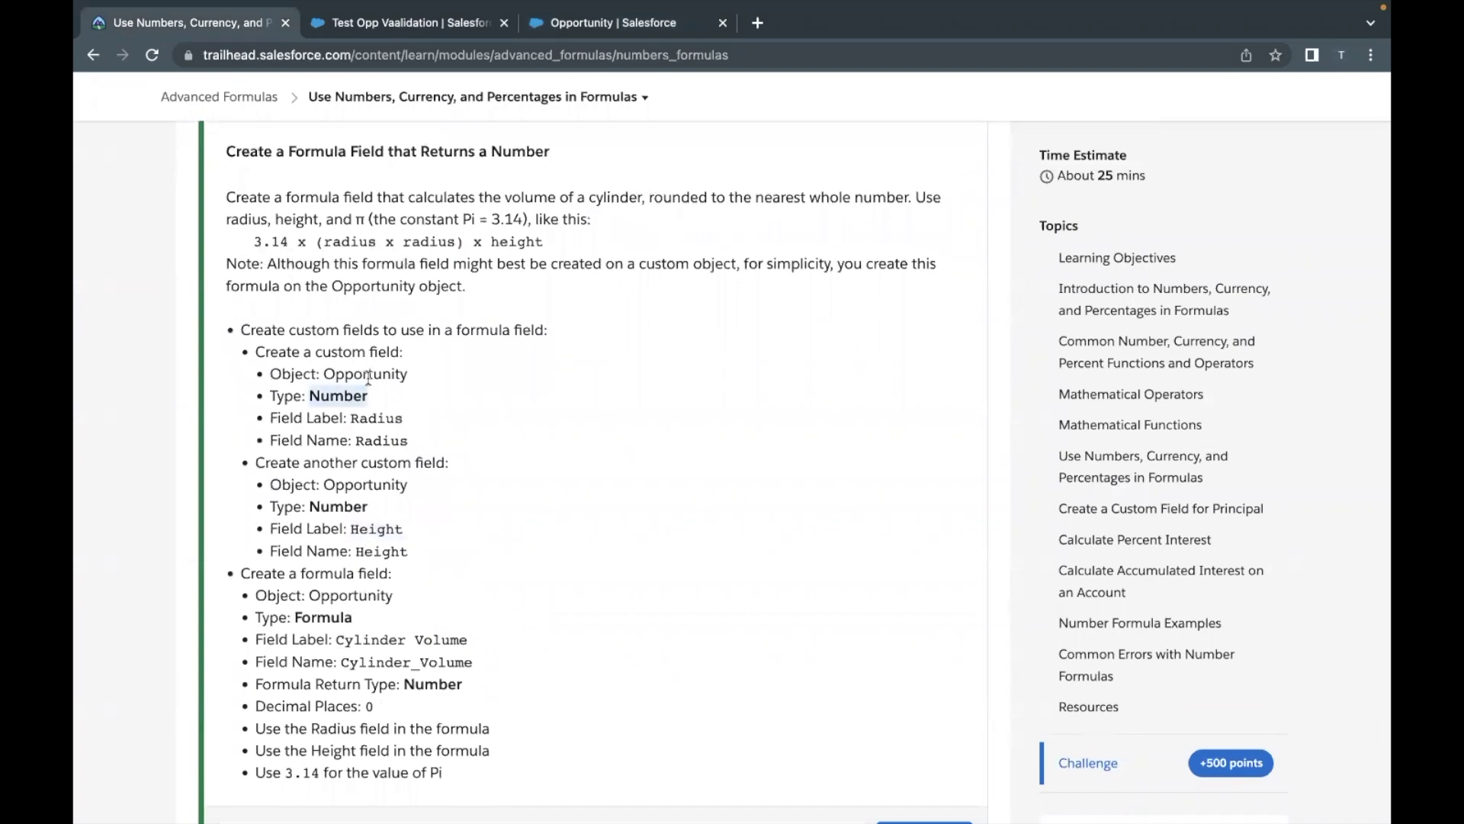
scroll(369, 381, "down", 2)
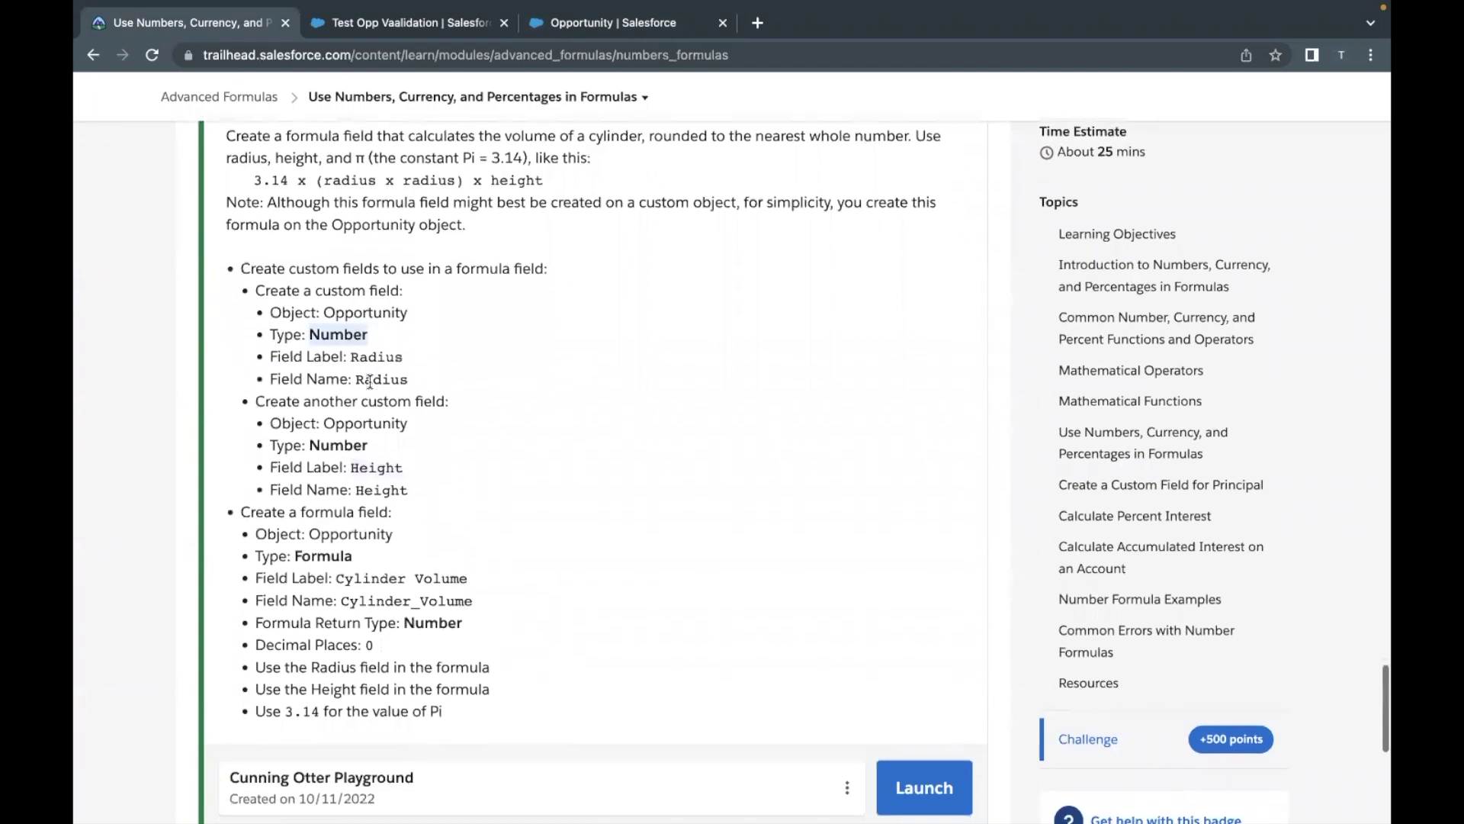
double_click(332, 542)
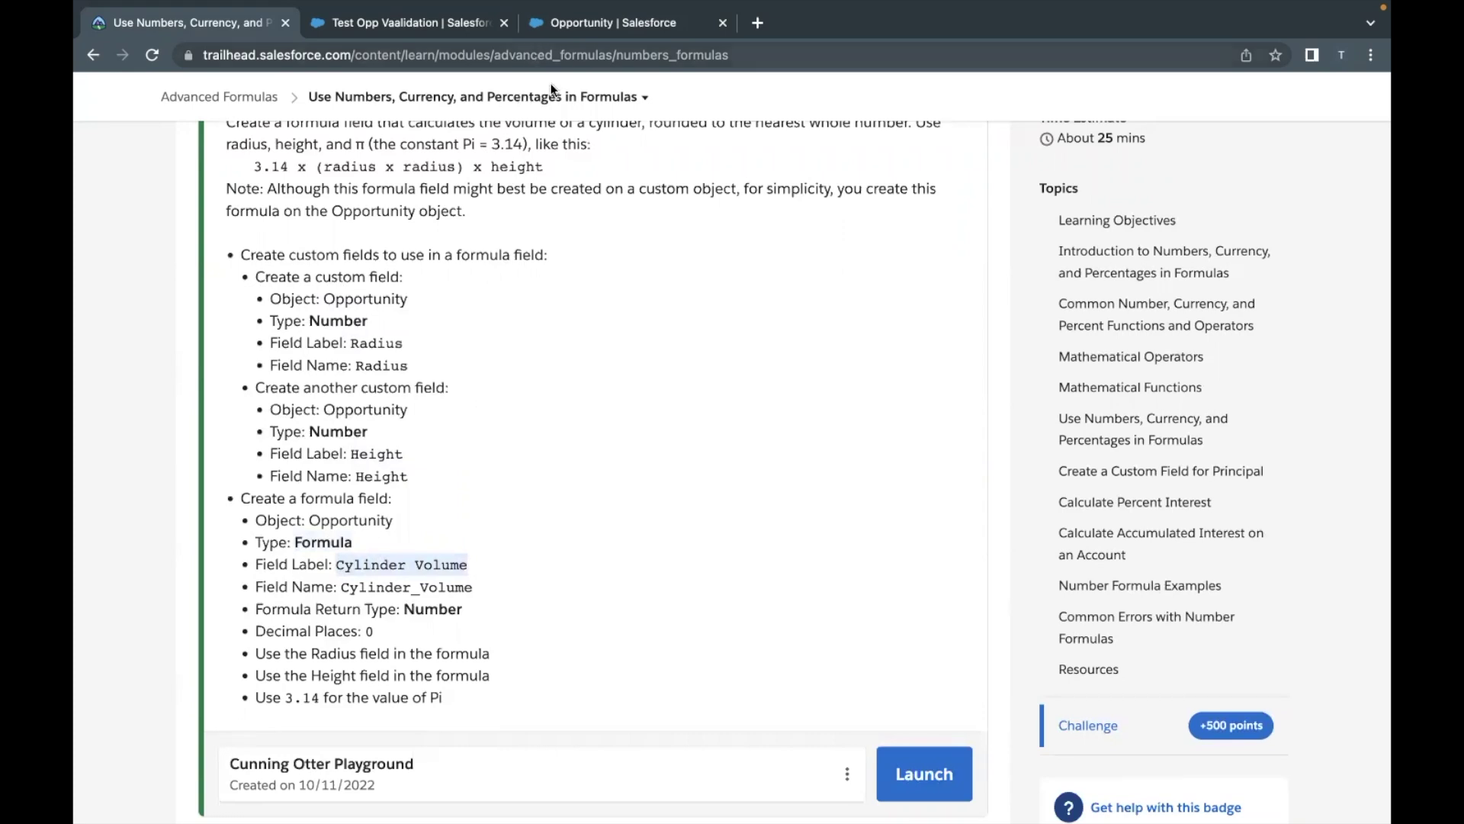
left_click_drag(404, 610, 458, 613)
left_click_drag(351, 633, 373, 635)
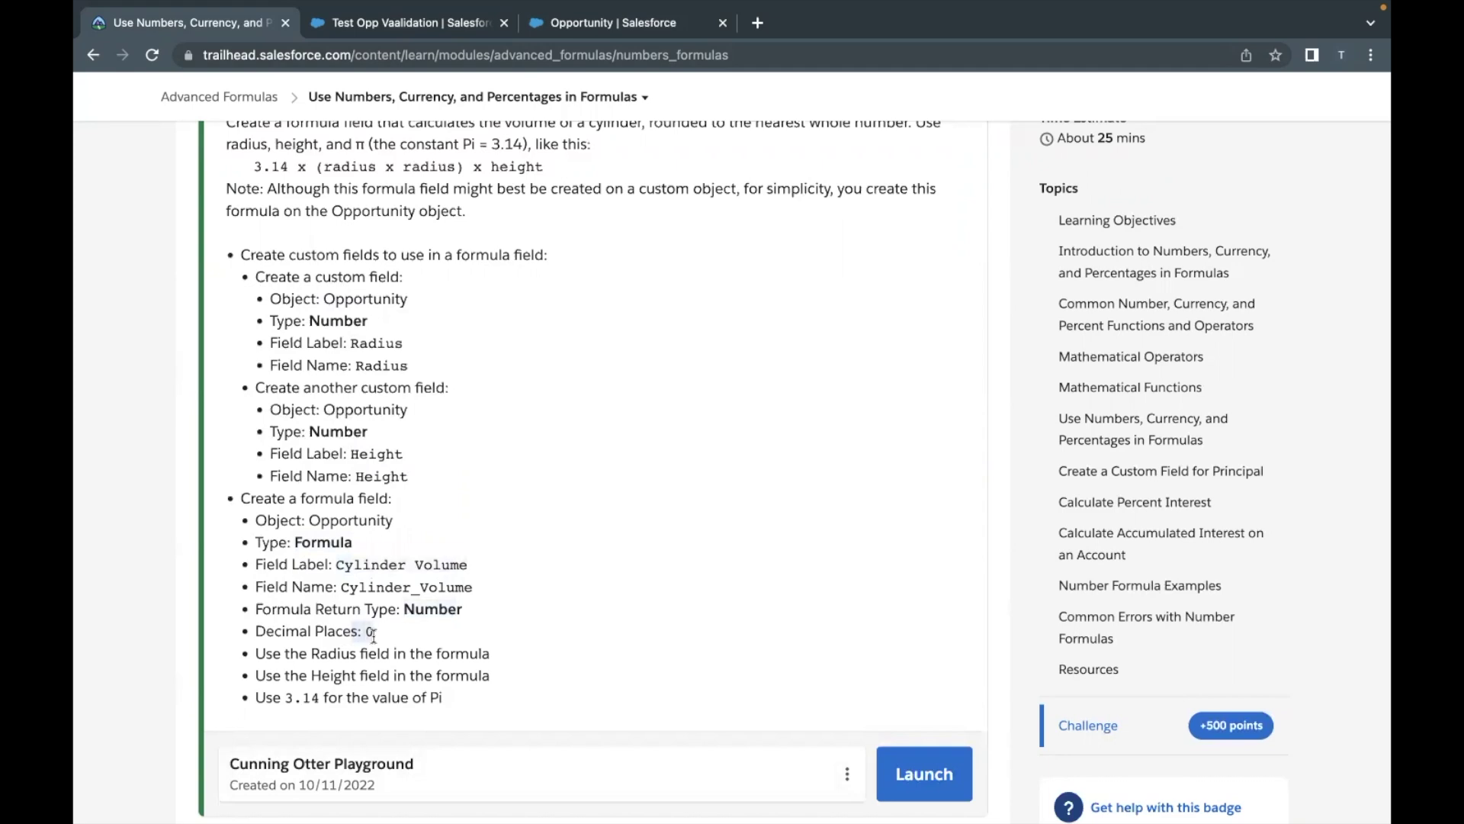
left_click(578, 34)
Step: Choose Formula type and label the field Cylinder Volume with auto-filled name
left_click(370, 549)
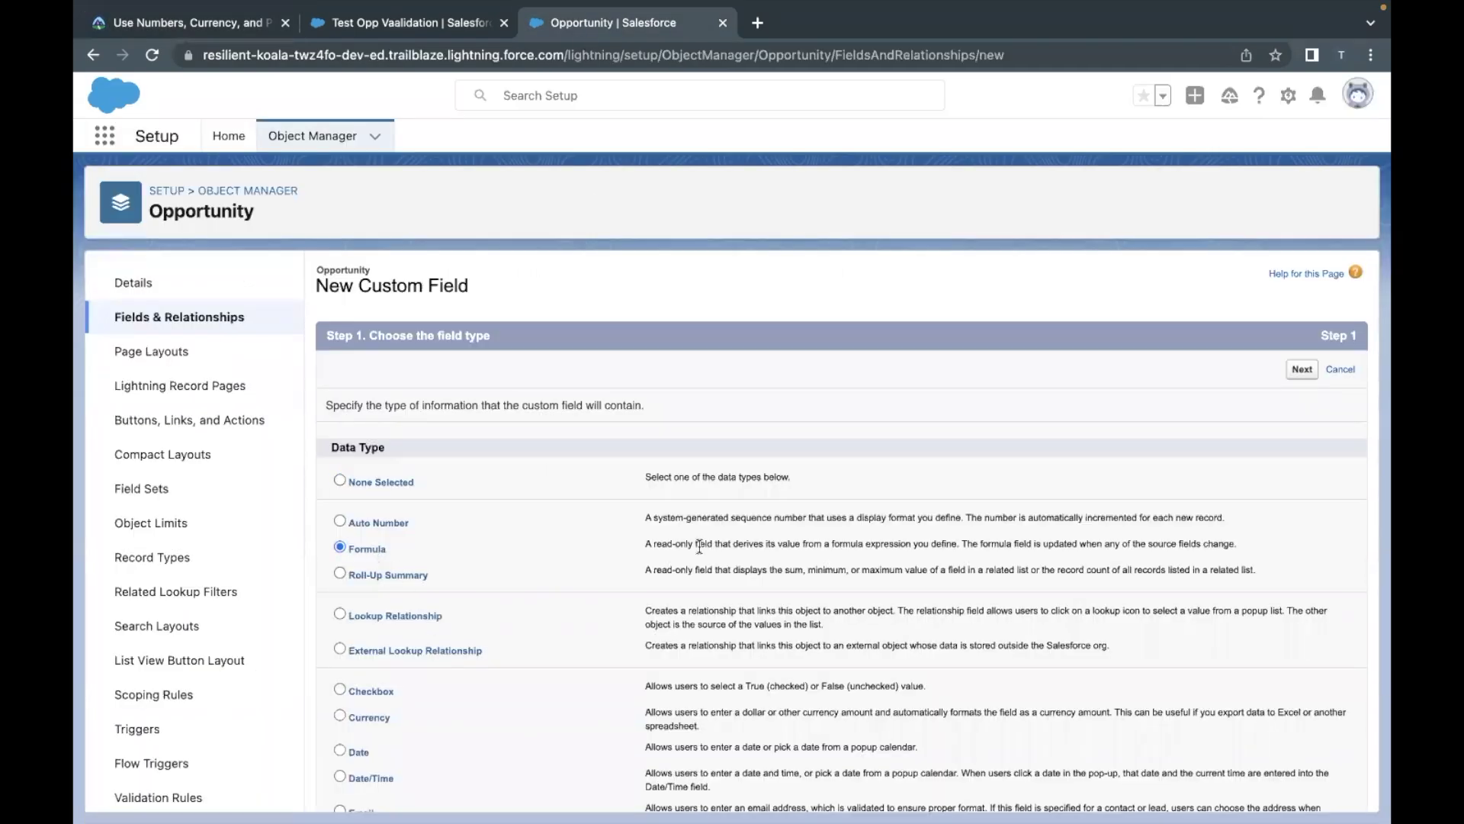
left_click(1302, 370)
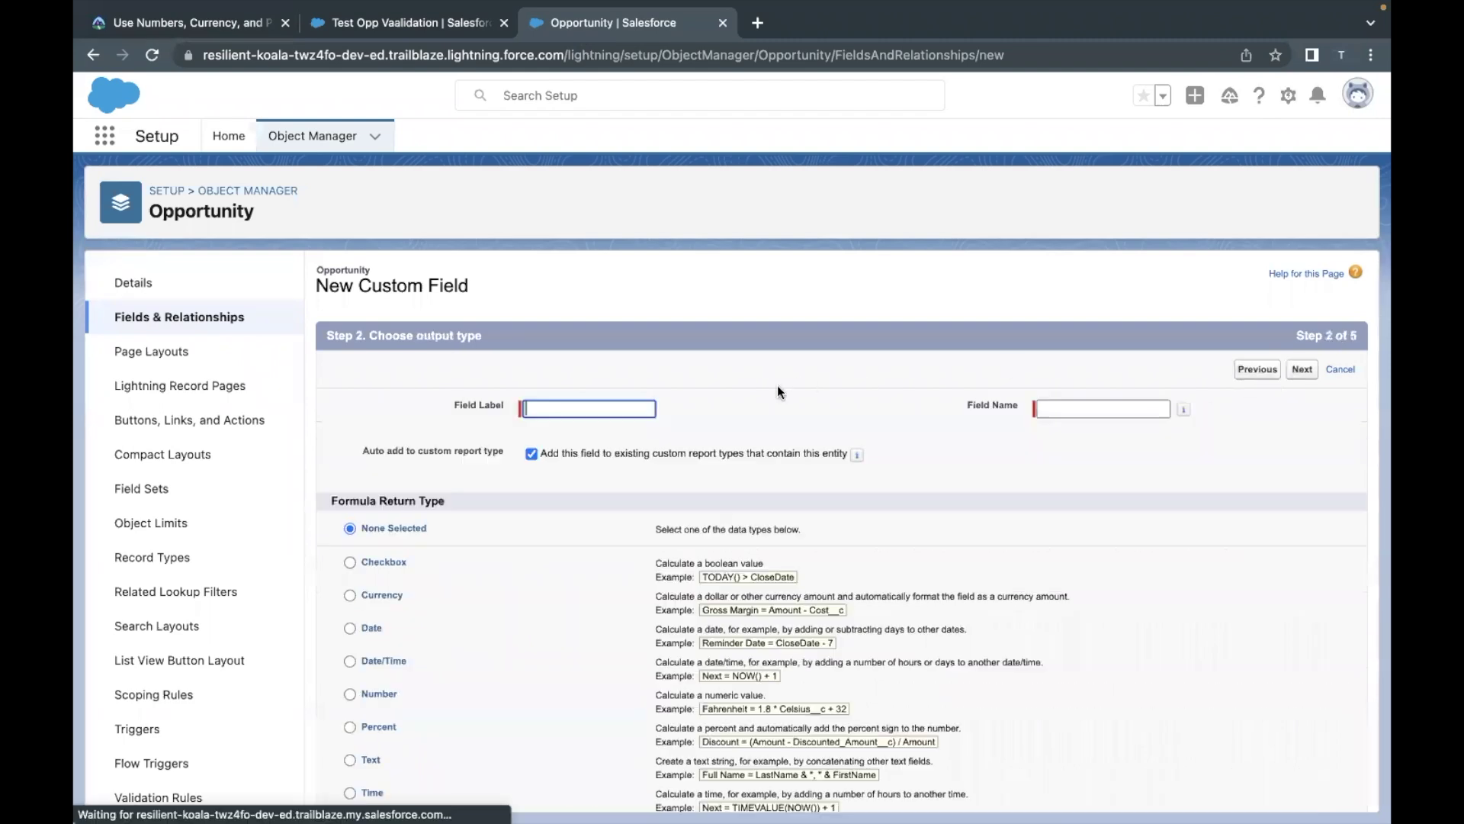
left_click(621, 408)
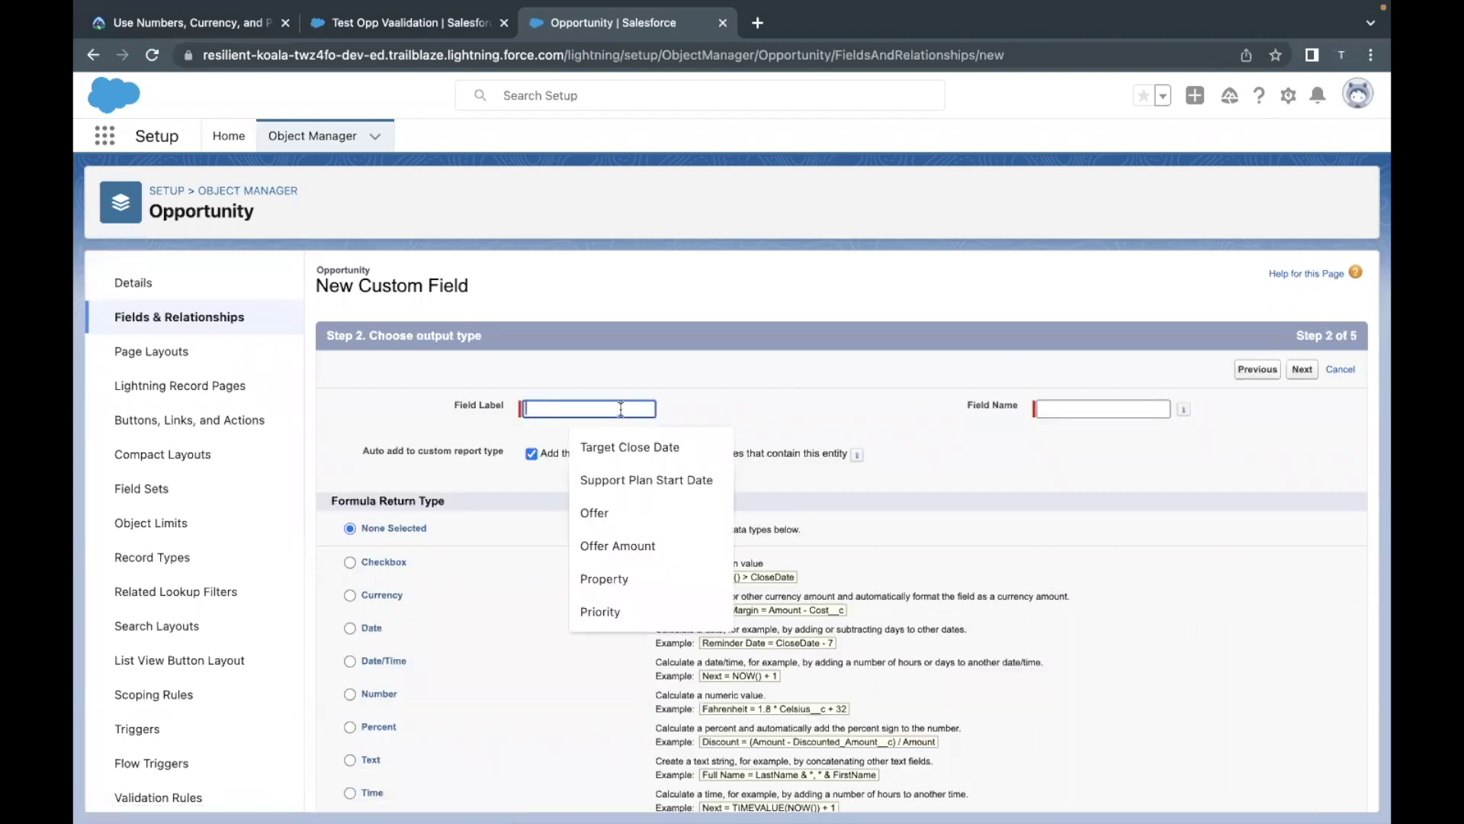
type("Cylinder Volume")
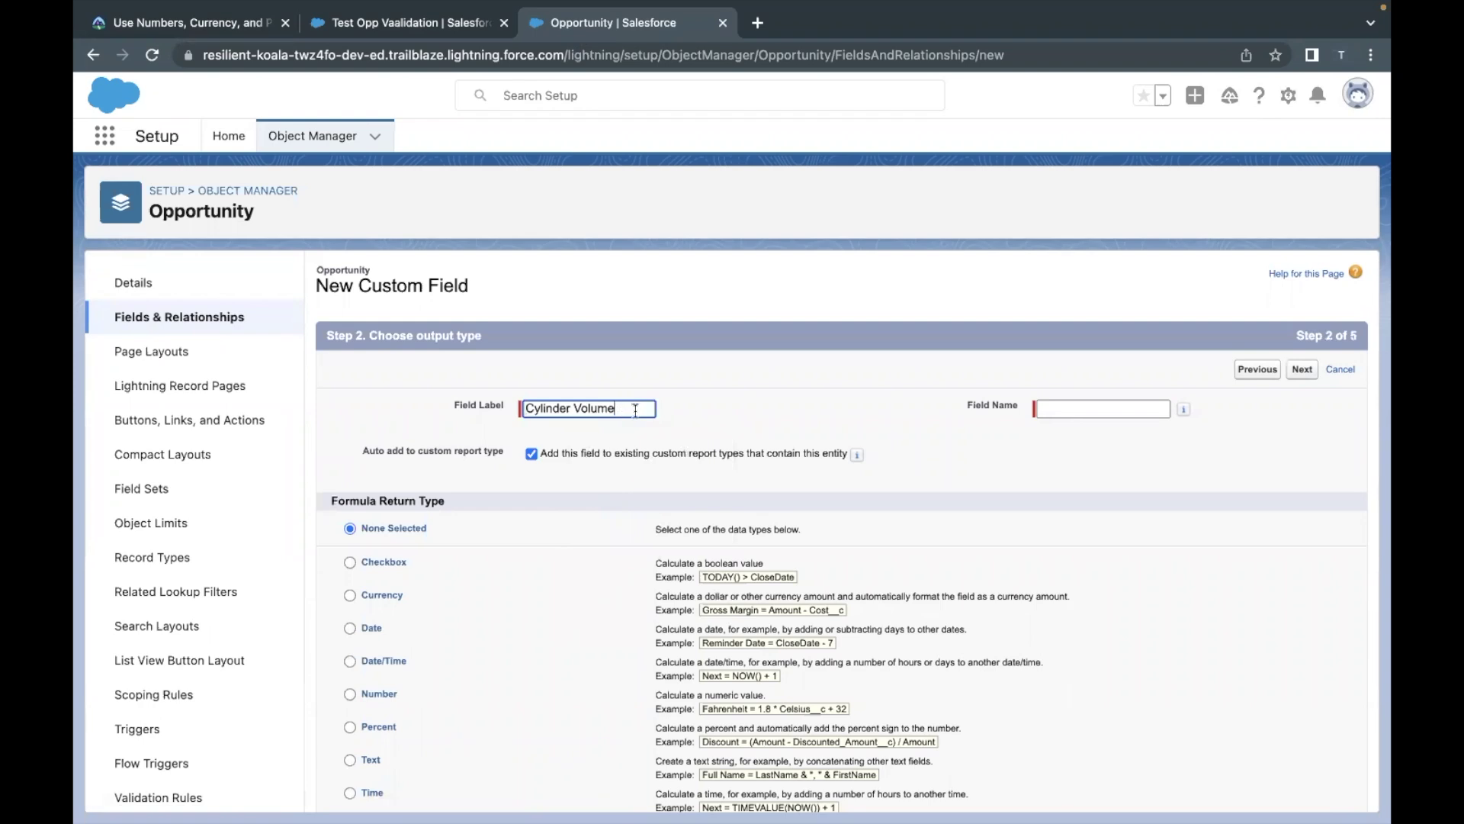
left_click(1039, 409)
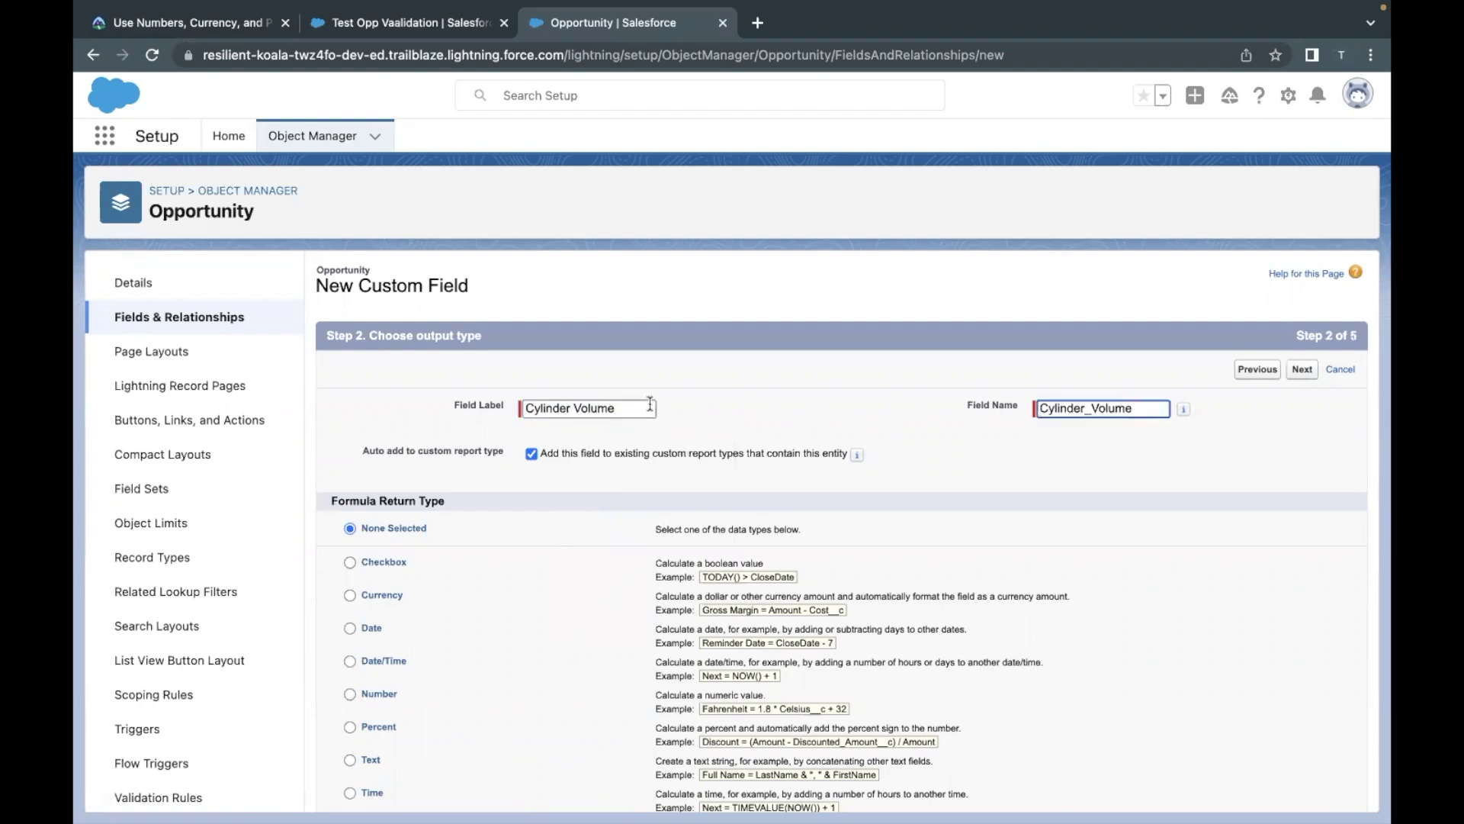
Step: Set a Number return type with 0 decimal places and continue
scroll(470, 541, "down", 1)
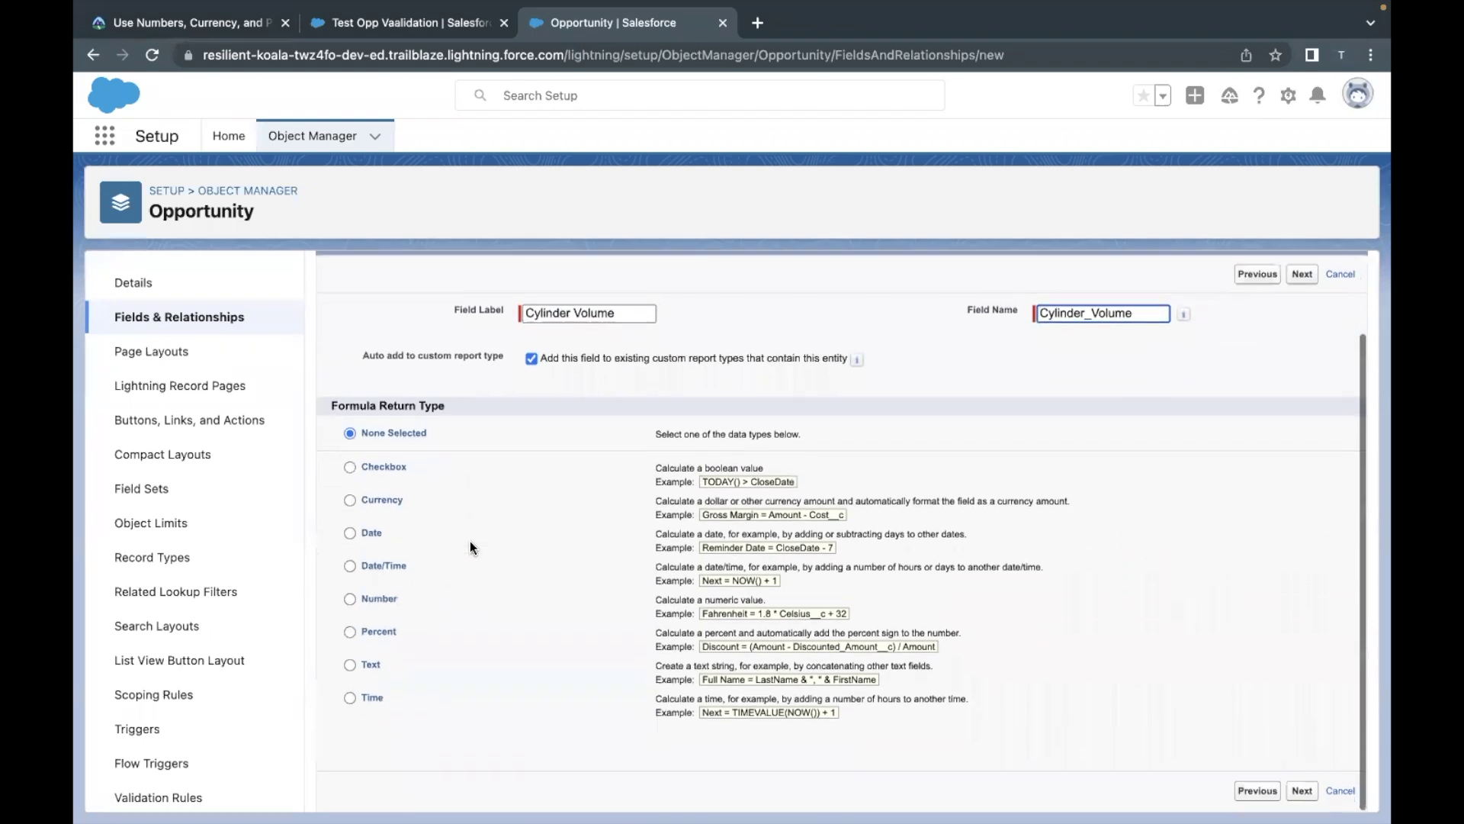
left_click(378, 603)
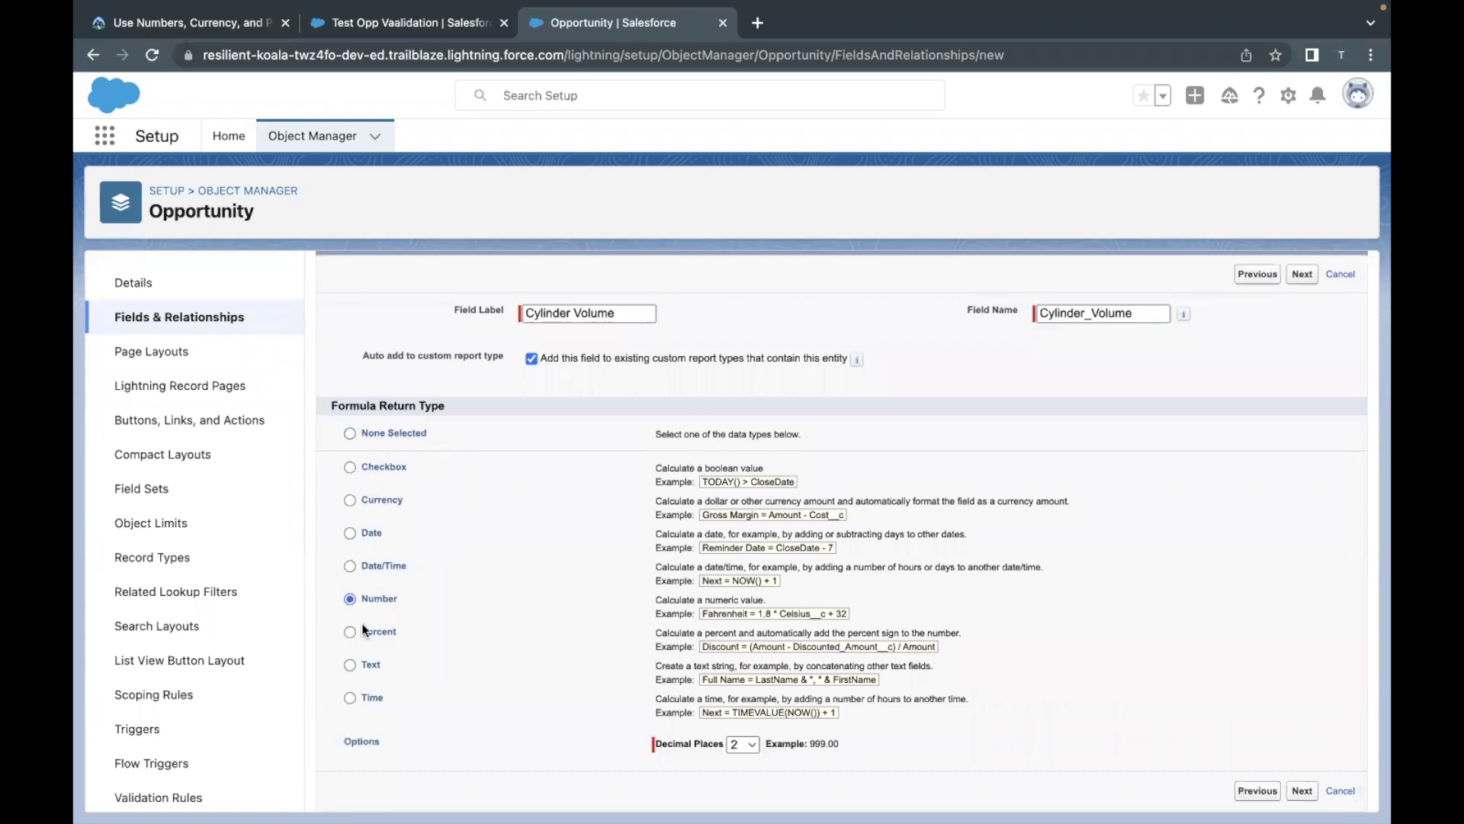
left_click(737, 746)
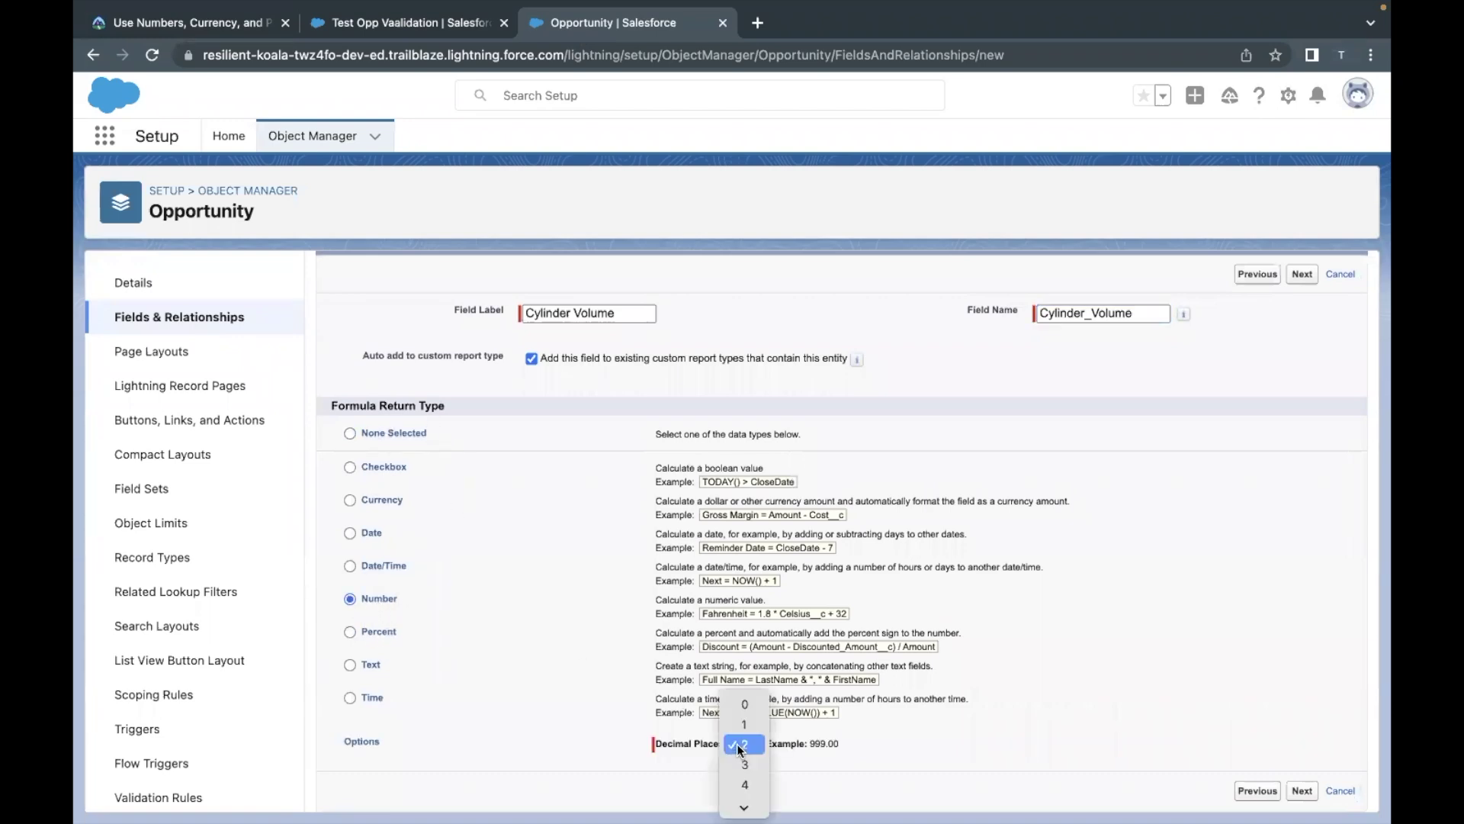
left_click(746, 704)
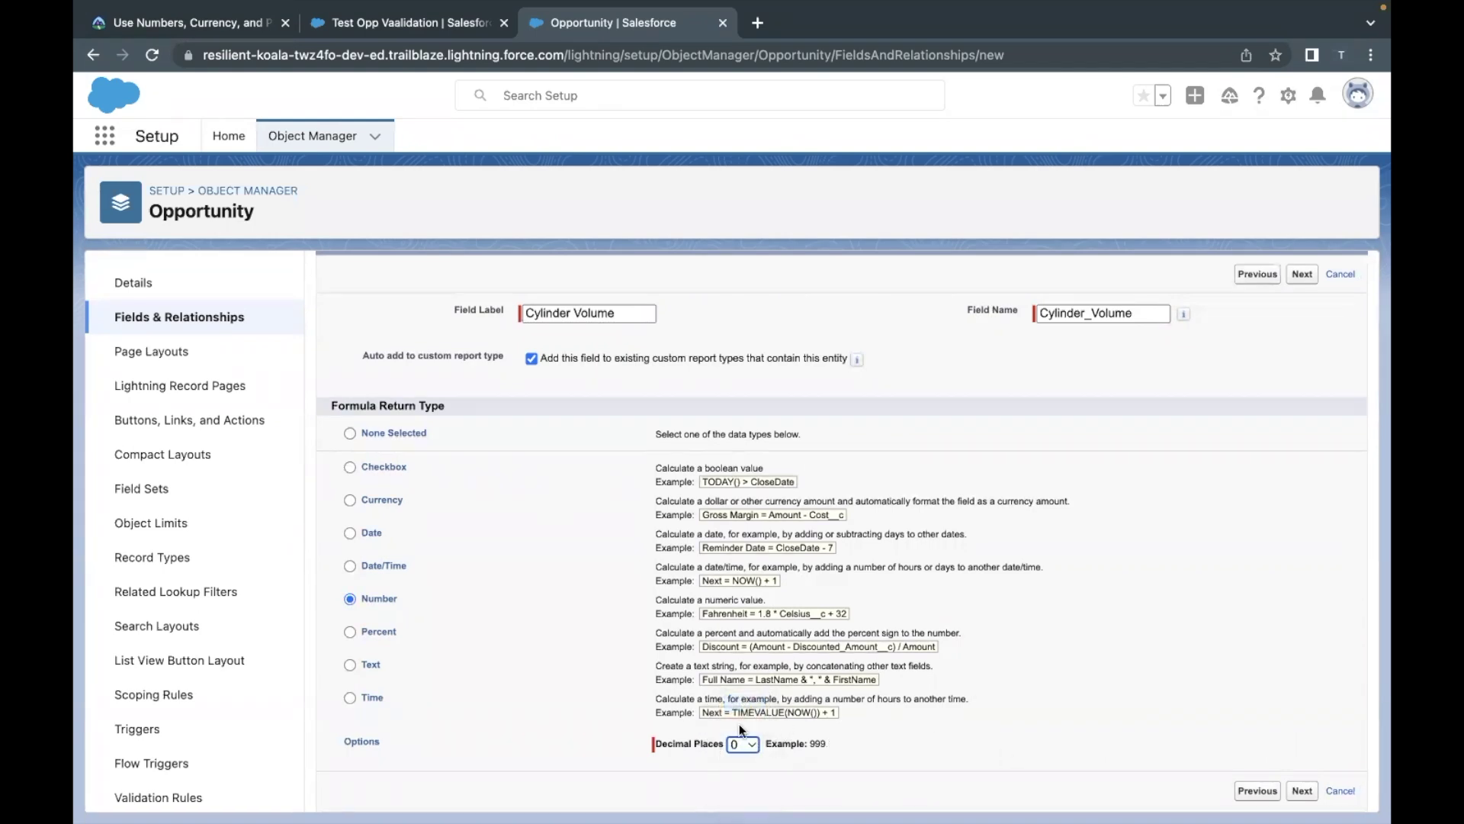
left_click(1302, 791)
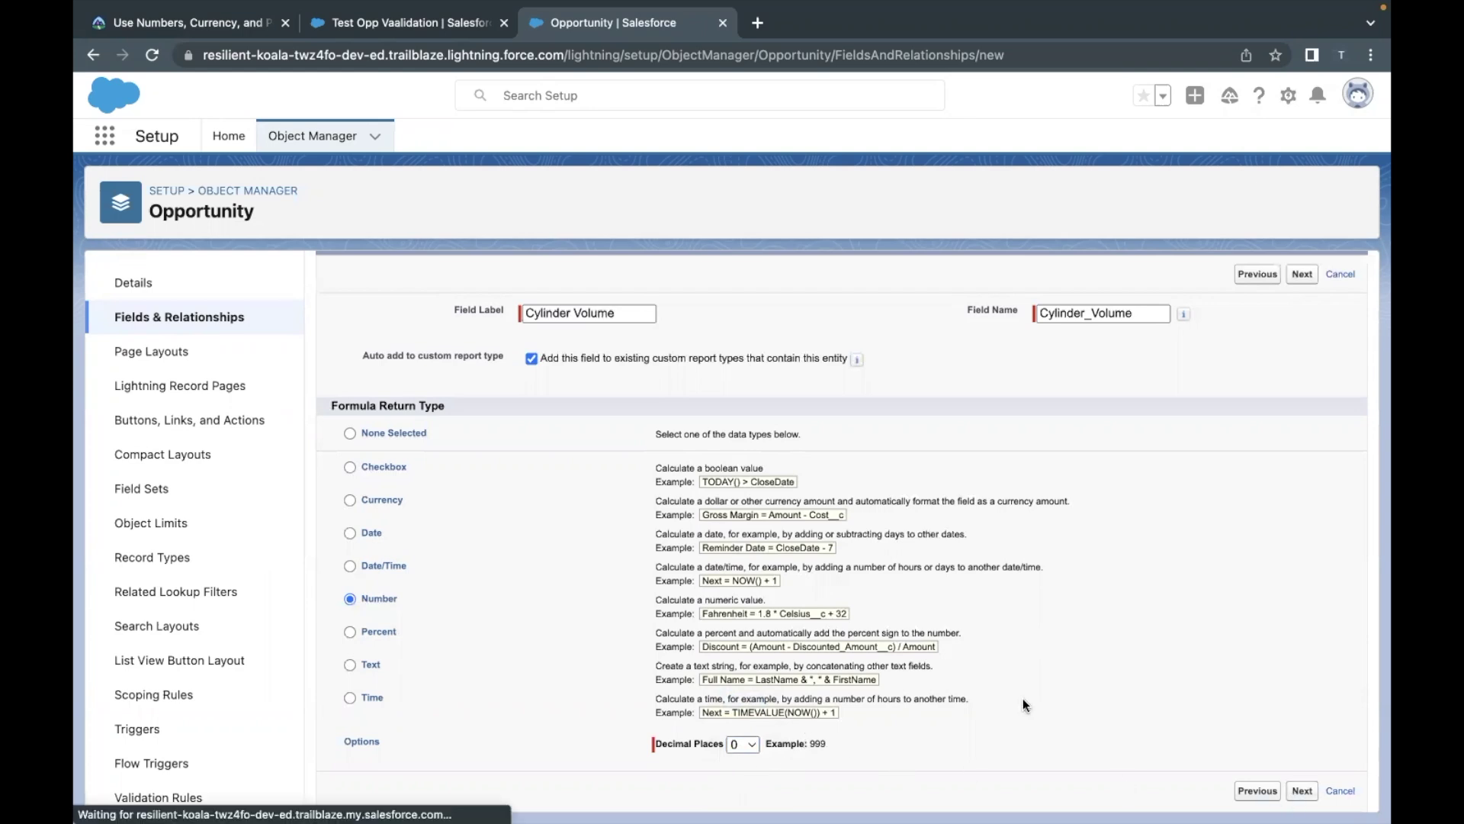
scroll(570, 460, "down", 2)
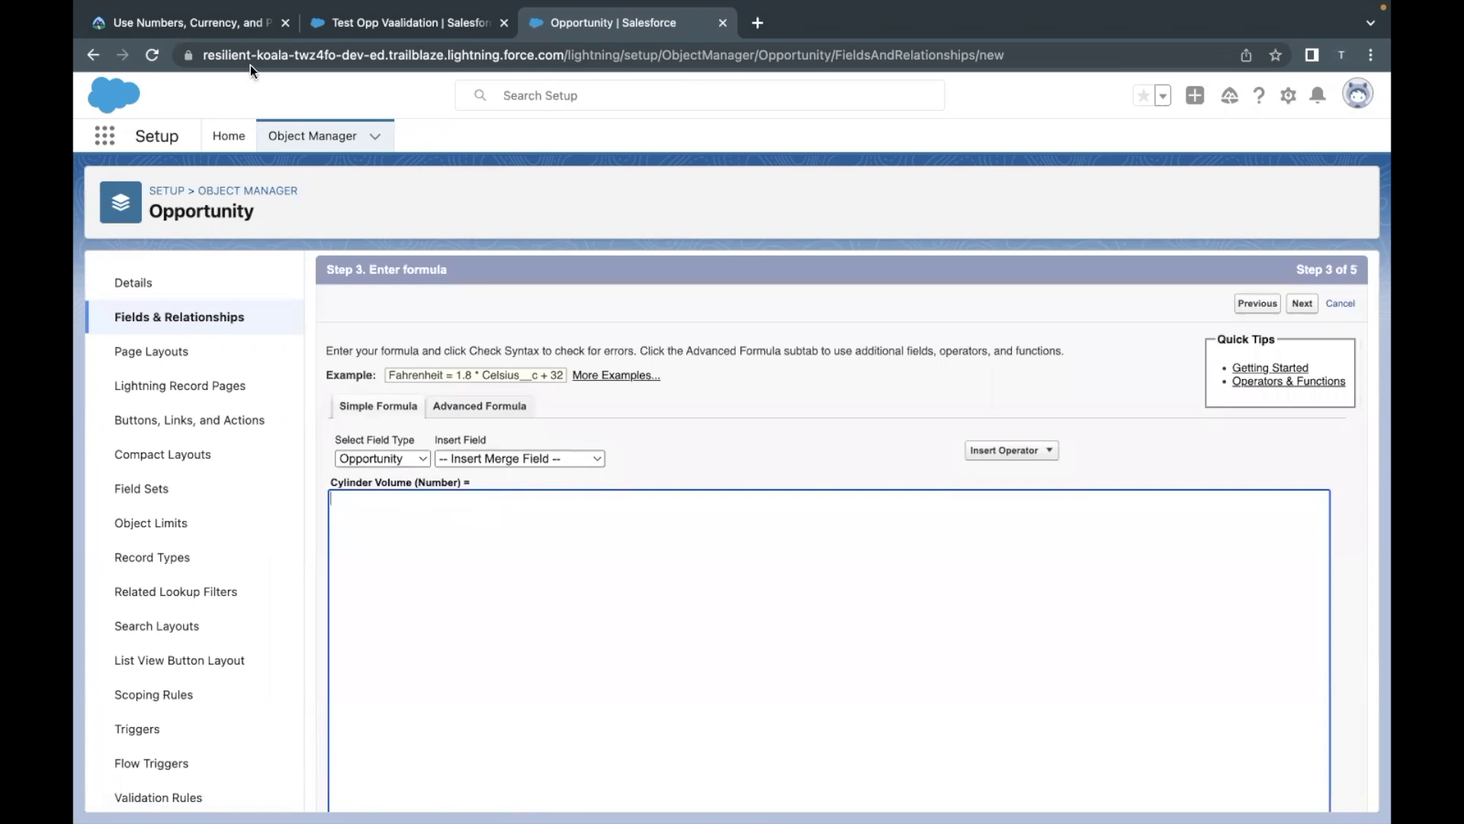
Step: Paste the lesson's expression '3.14 x (radius x radius) x height' into the formula box
left_click(217, 23)
scroll(388, 236, "up", 1)
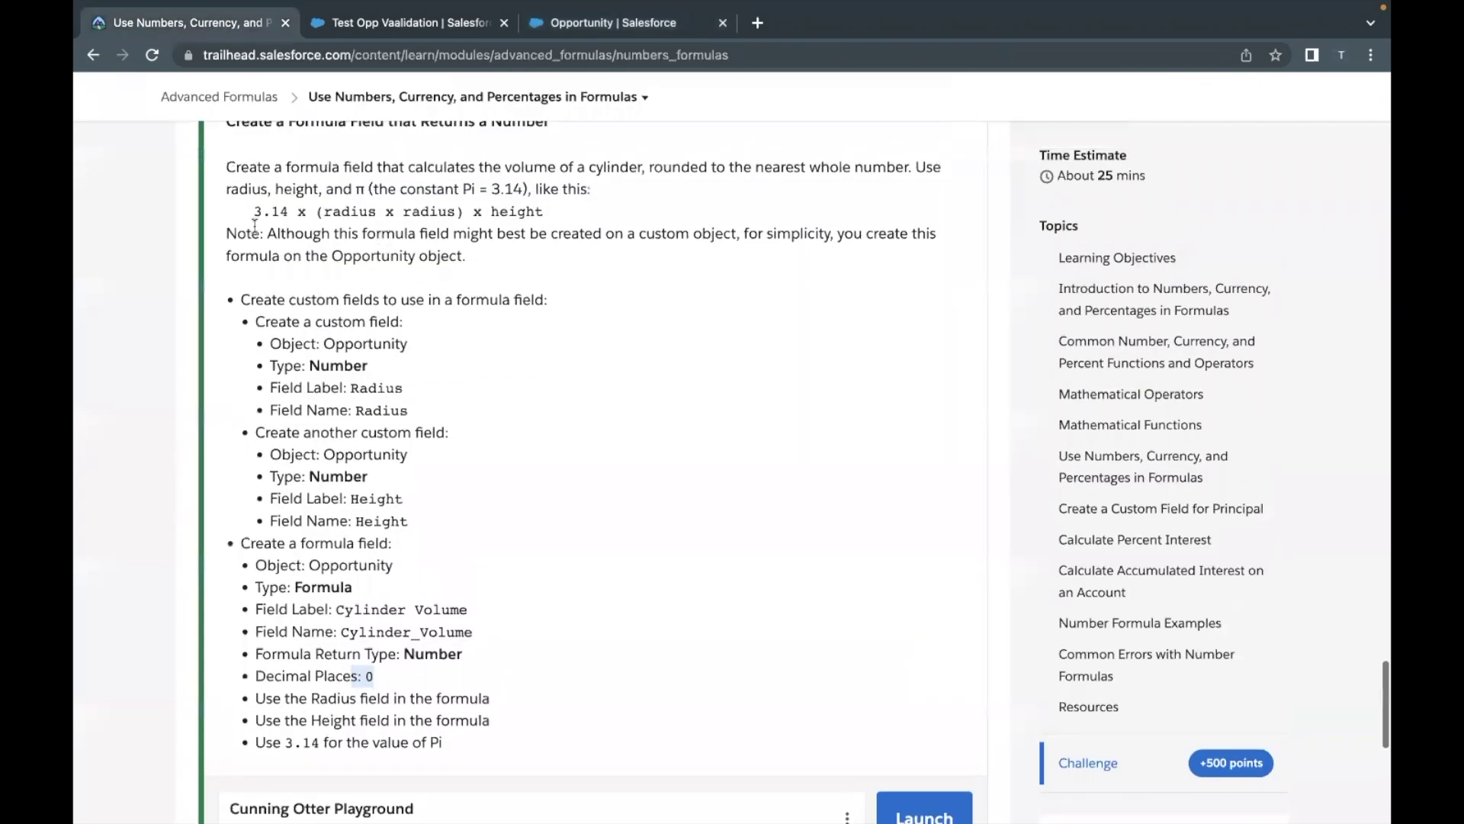
left_click_drag(257, 211, 593, 220)
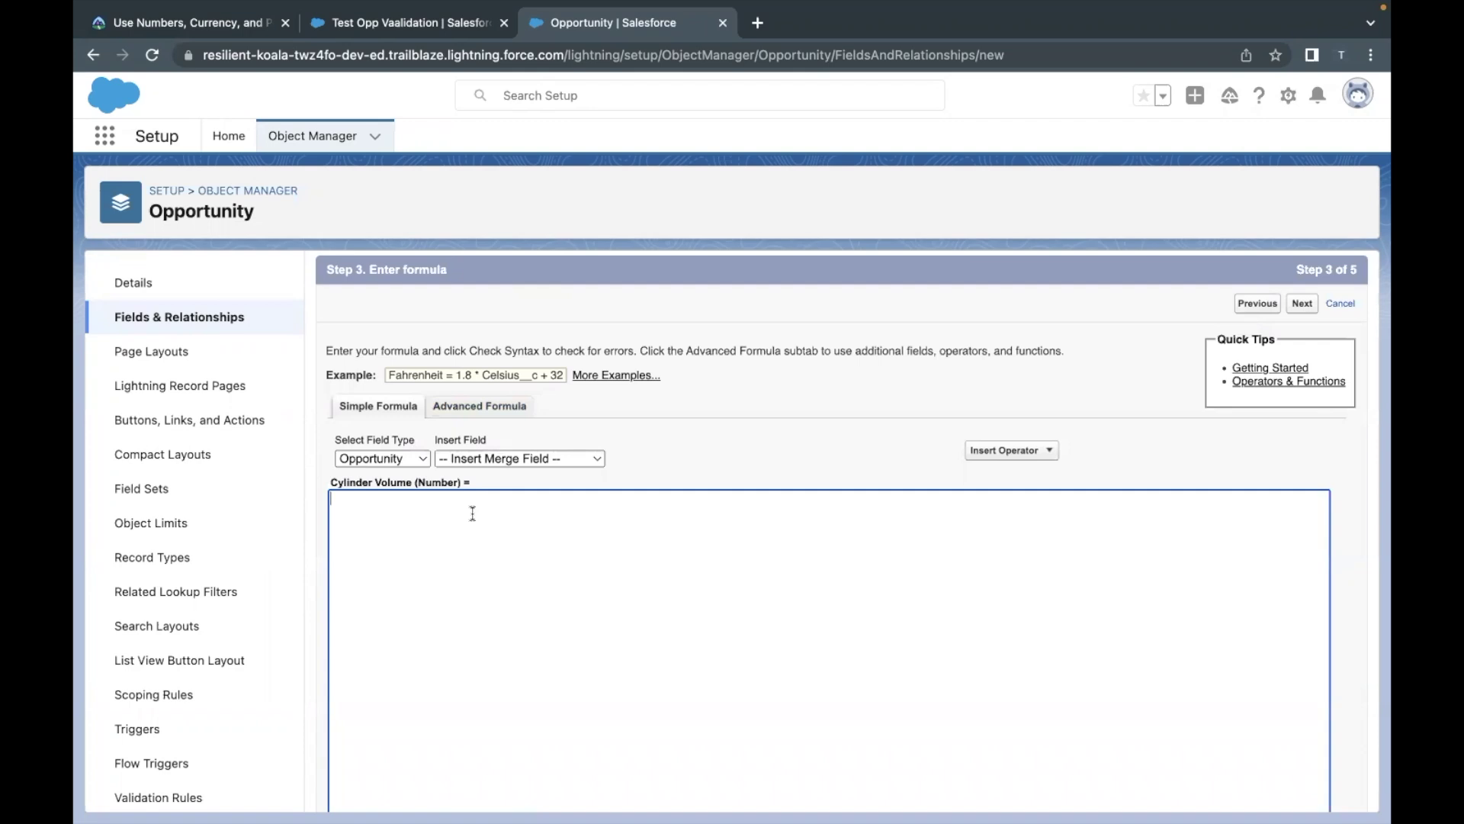
type("3.14 x (radius x radius) x height")
Step: Select the radius and height words in the pasted formula
double_click(413, 498)
double_click(461, 498)
double_click(533, 499)
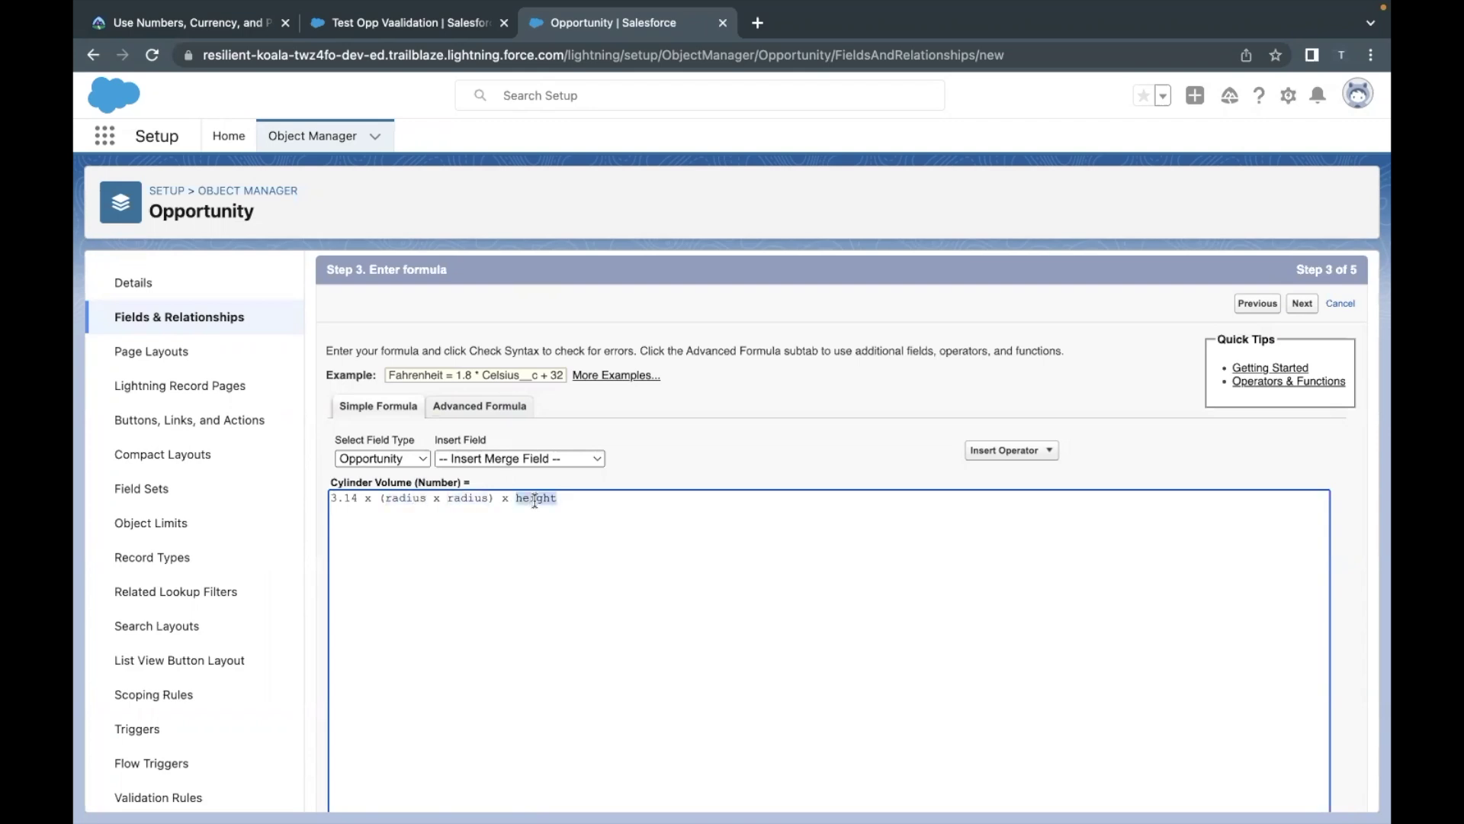
double_click(413, 499)
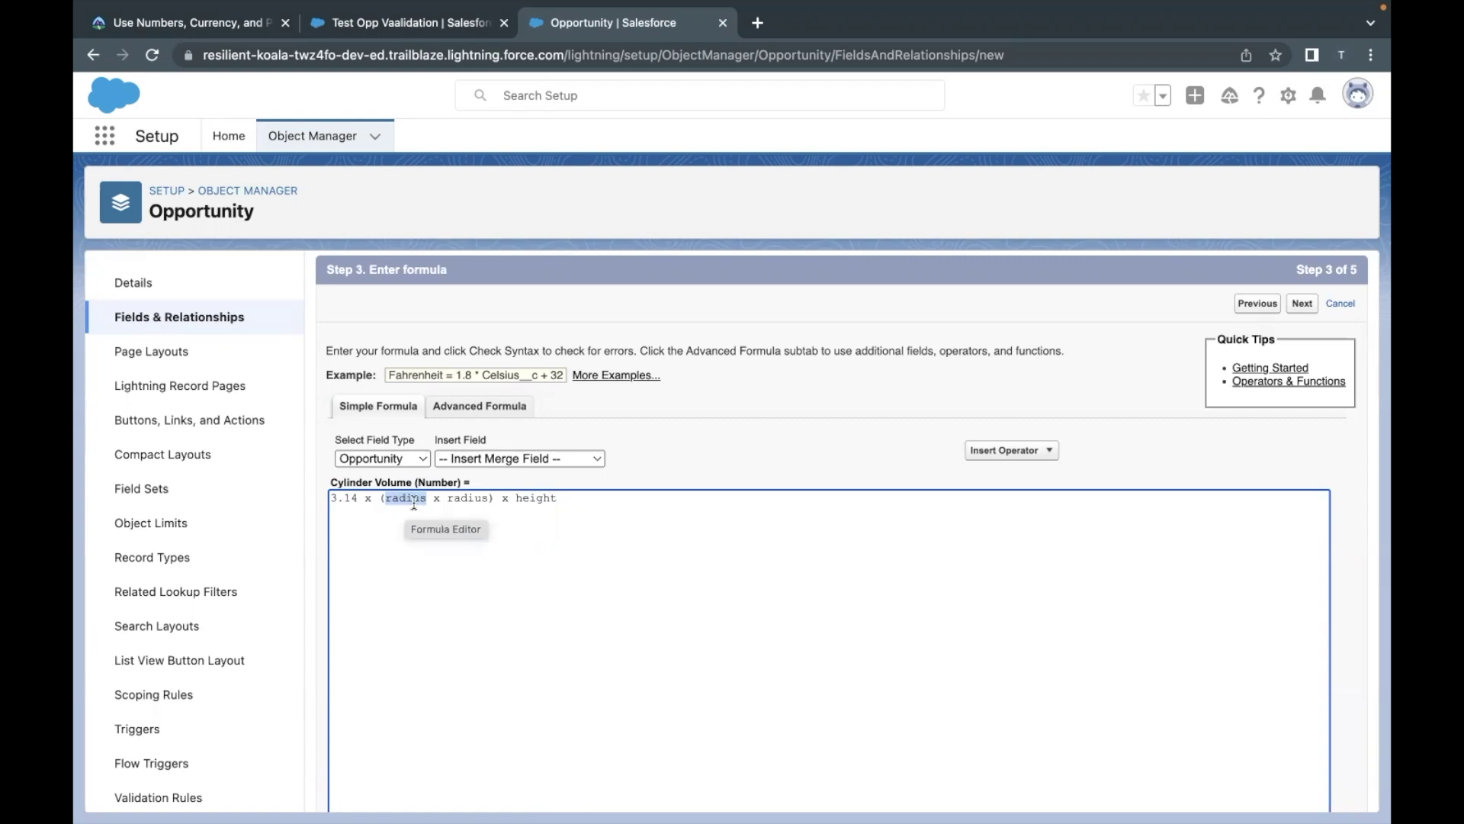
Step: In Advanced Formula, insert the Radius__c field in place of the first radius
left_click(473, 410)
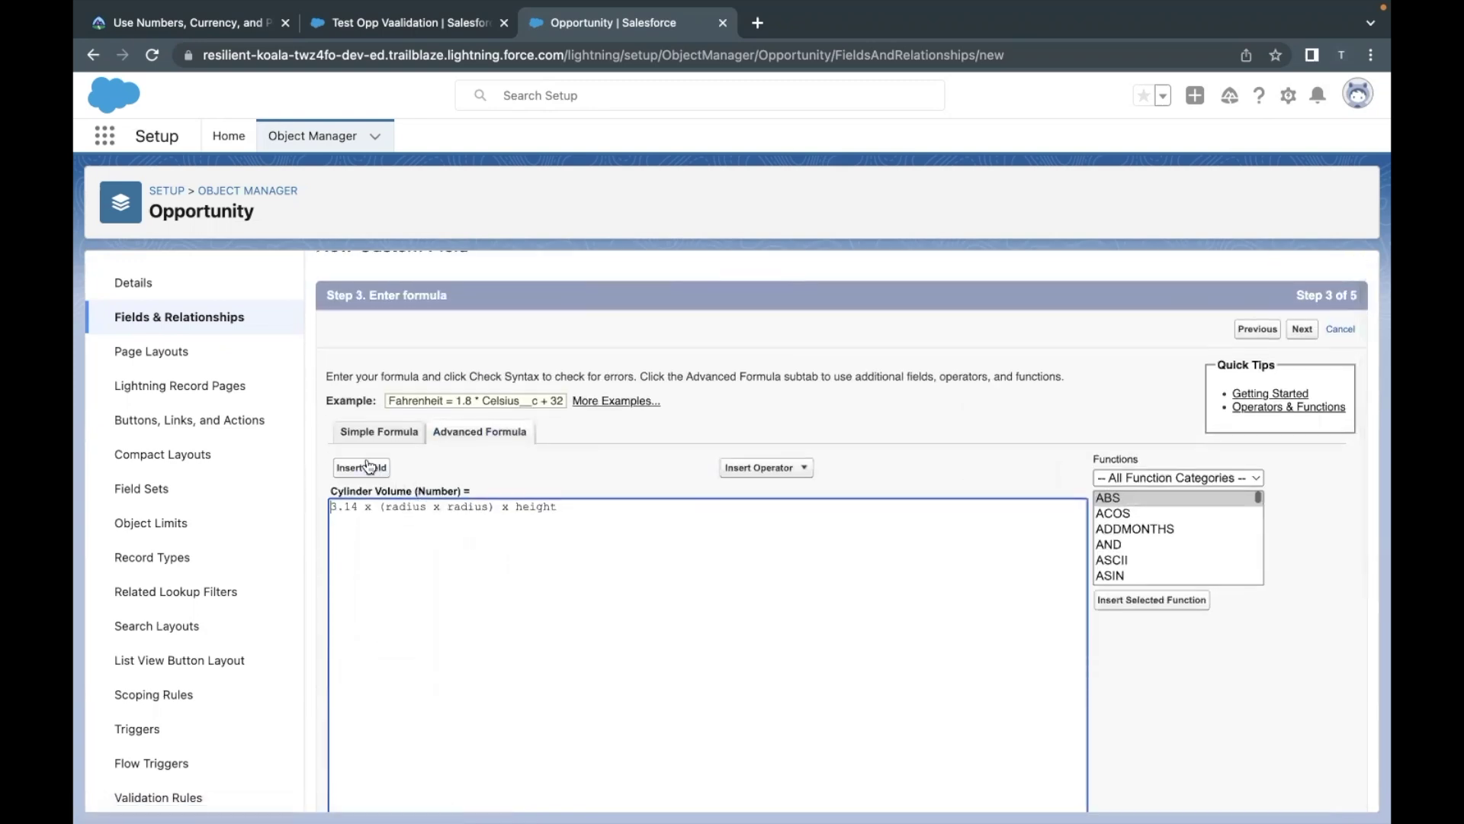
double_click(407, 506)
left_click(377, 468)
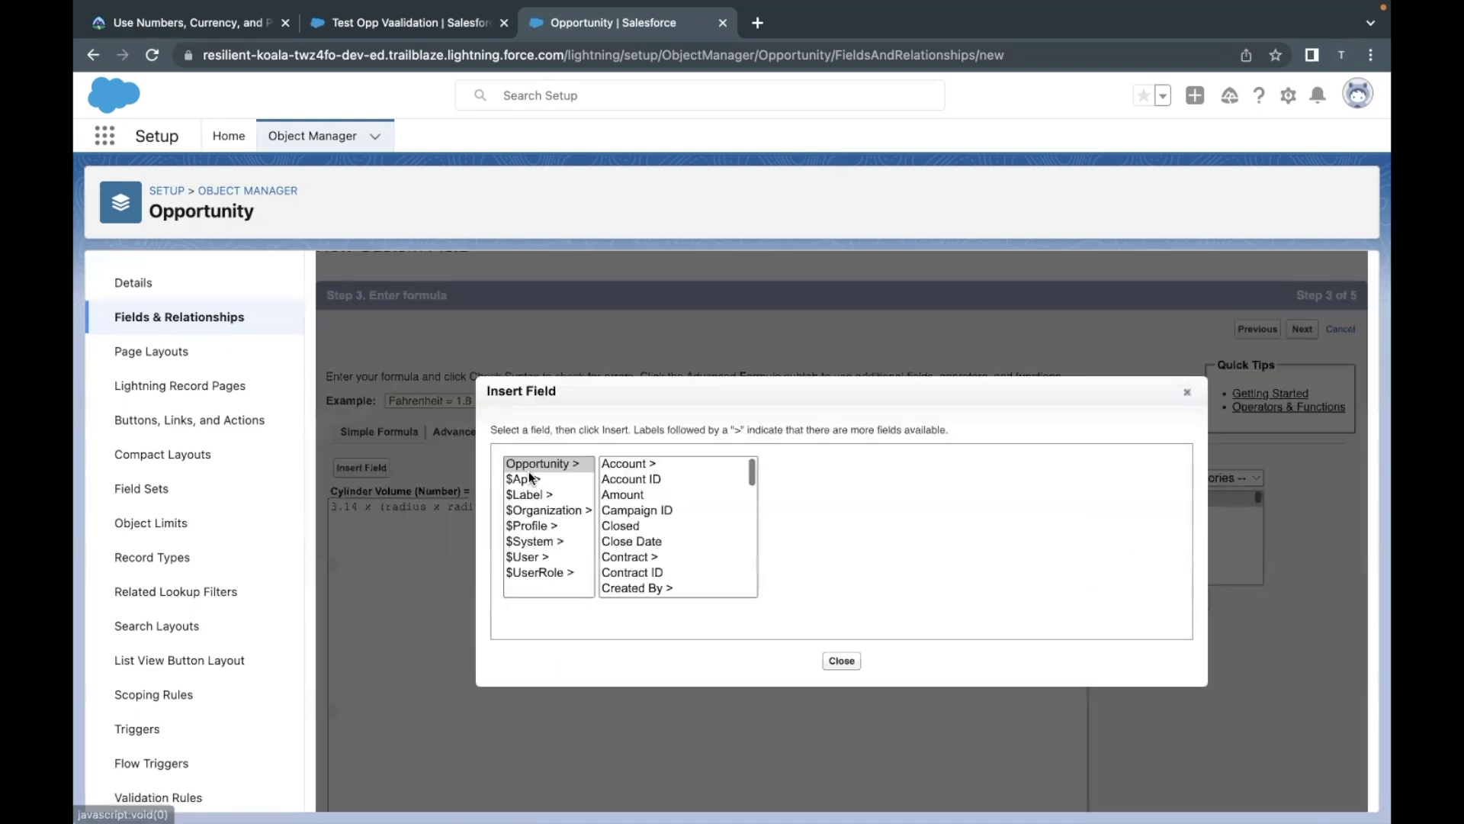
left_click(644, 540)
key("r")
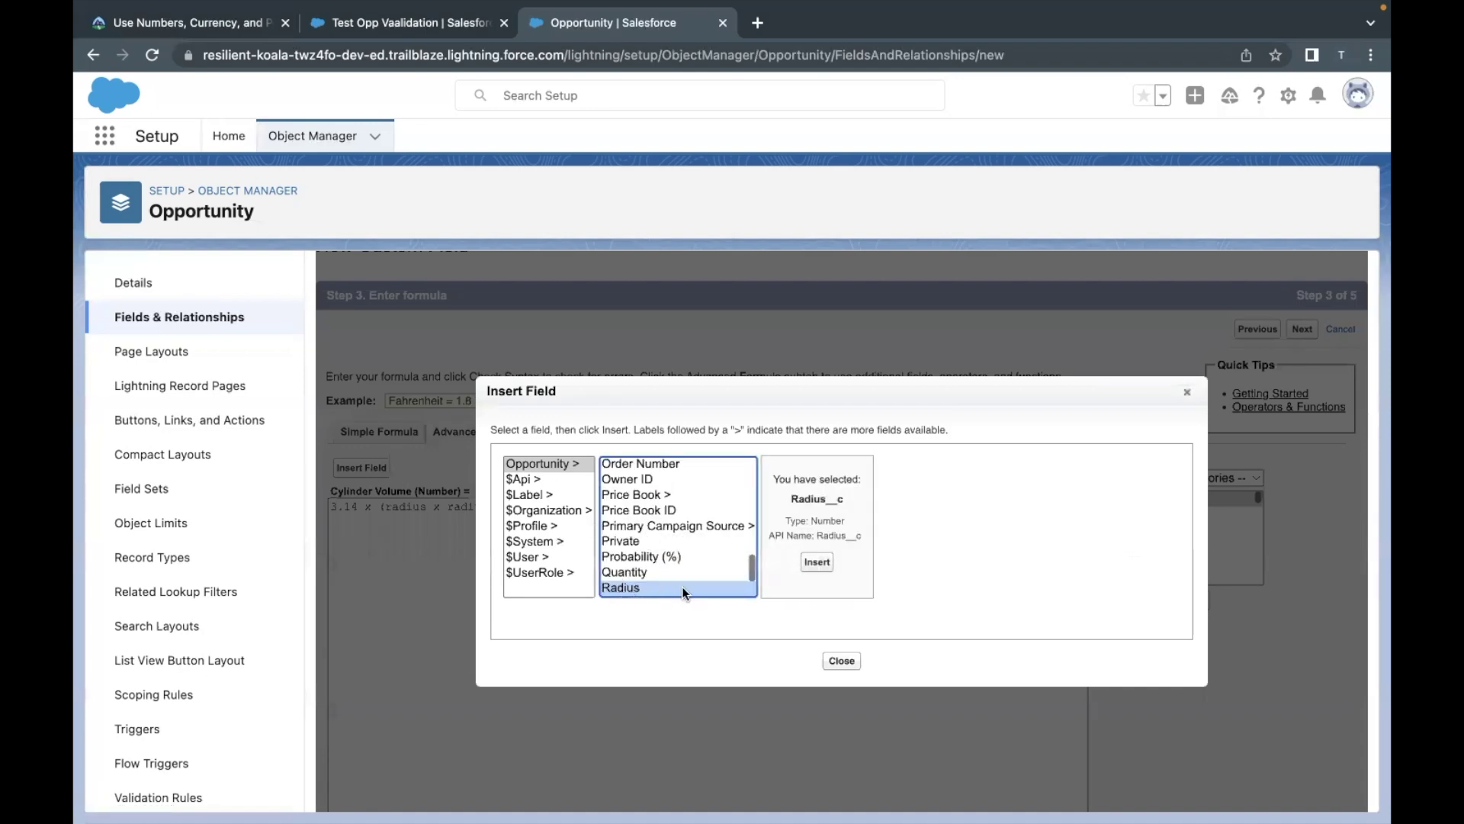
left_click(817, 562)
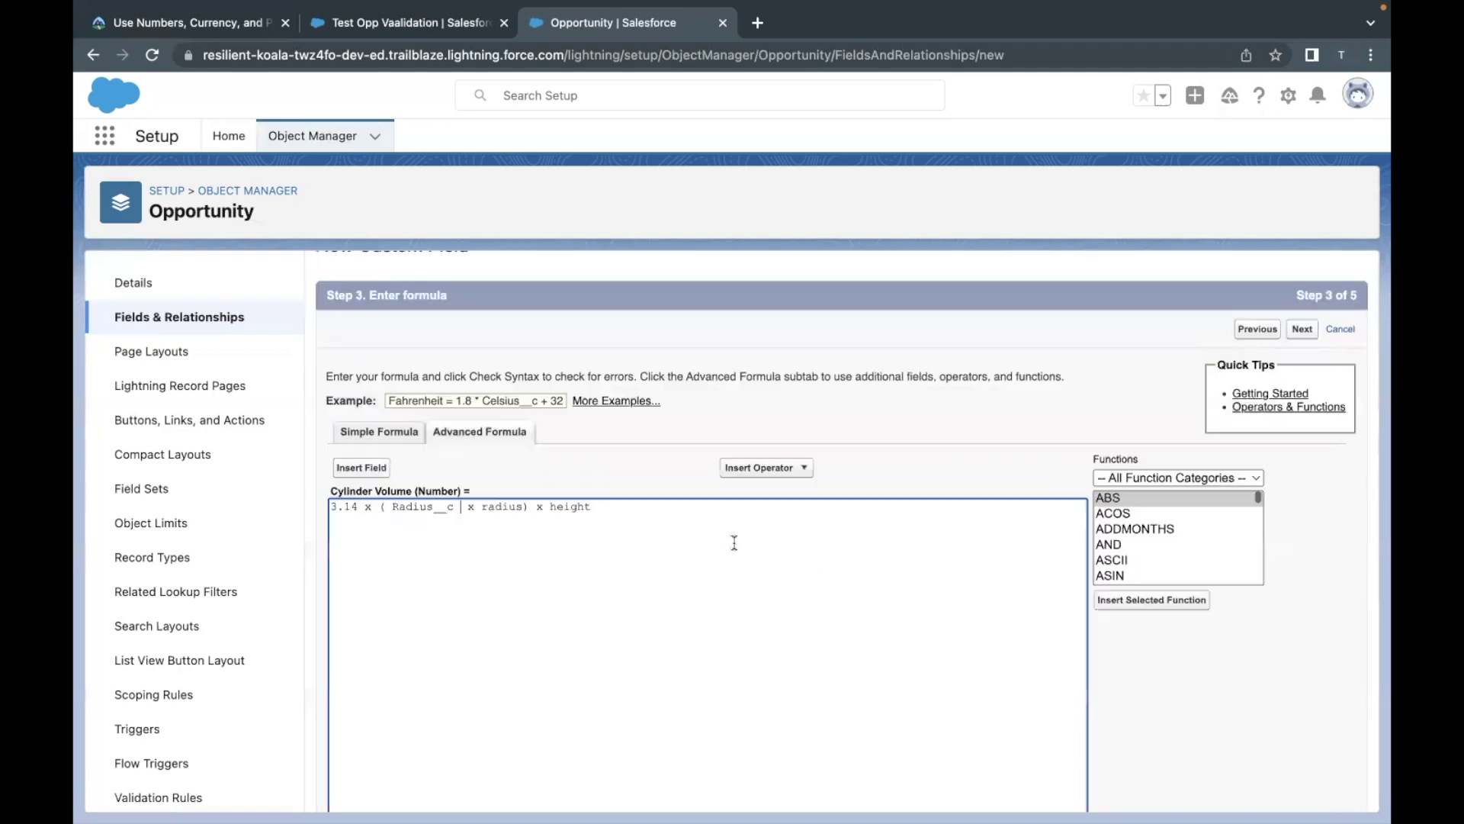
Step: Copy Radius__c over the second radius
double_click(417, 507)
key("ctrl+c")
double_click(500, 506)
key("ctrl+v")
Step: Replace height with the Height__c field via Insert Field
double_click(591, 507)
left_click(381, 469)
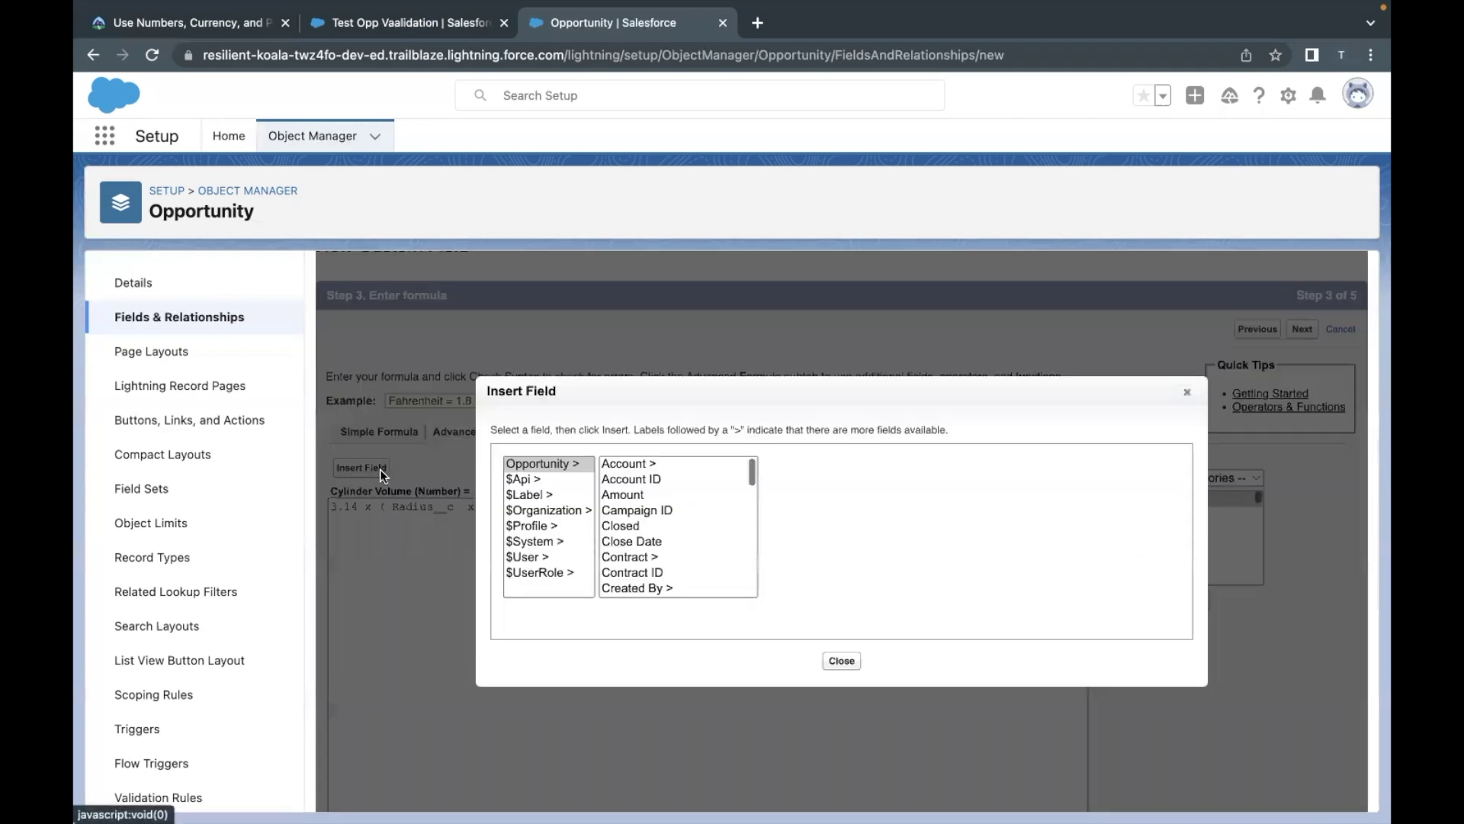
left_click(630, 516)
key("h")
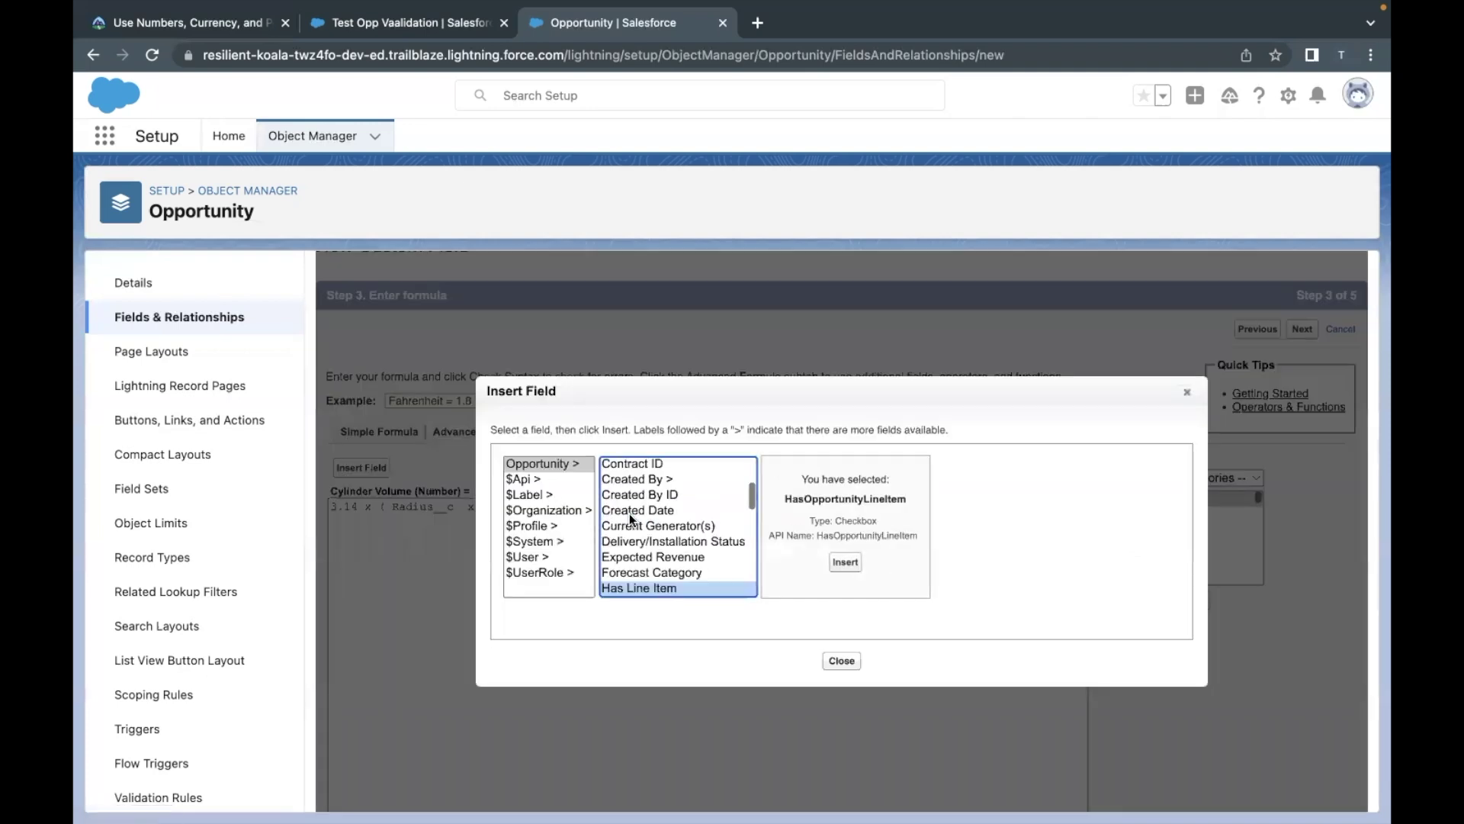
scroll(642, 551, "down", 2)
left_click(686, 548)
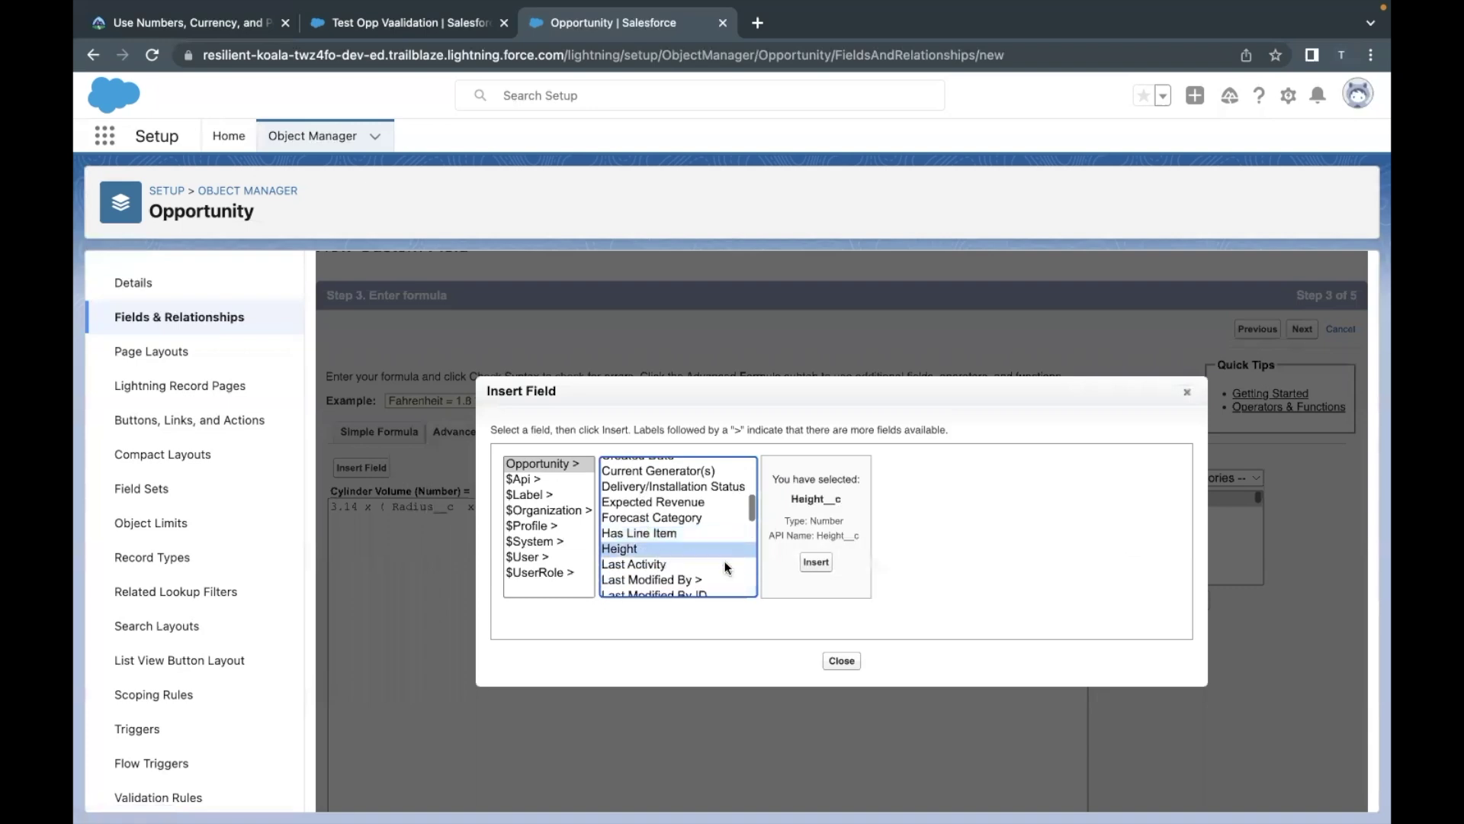
left_click(815, 562)
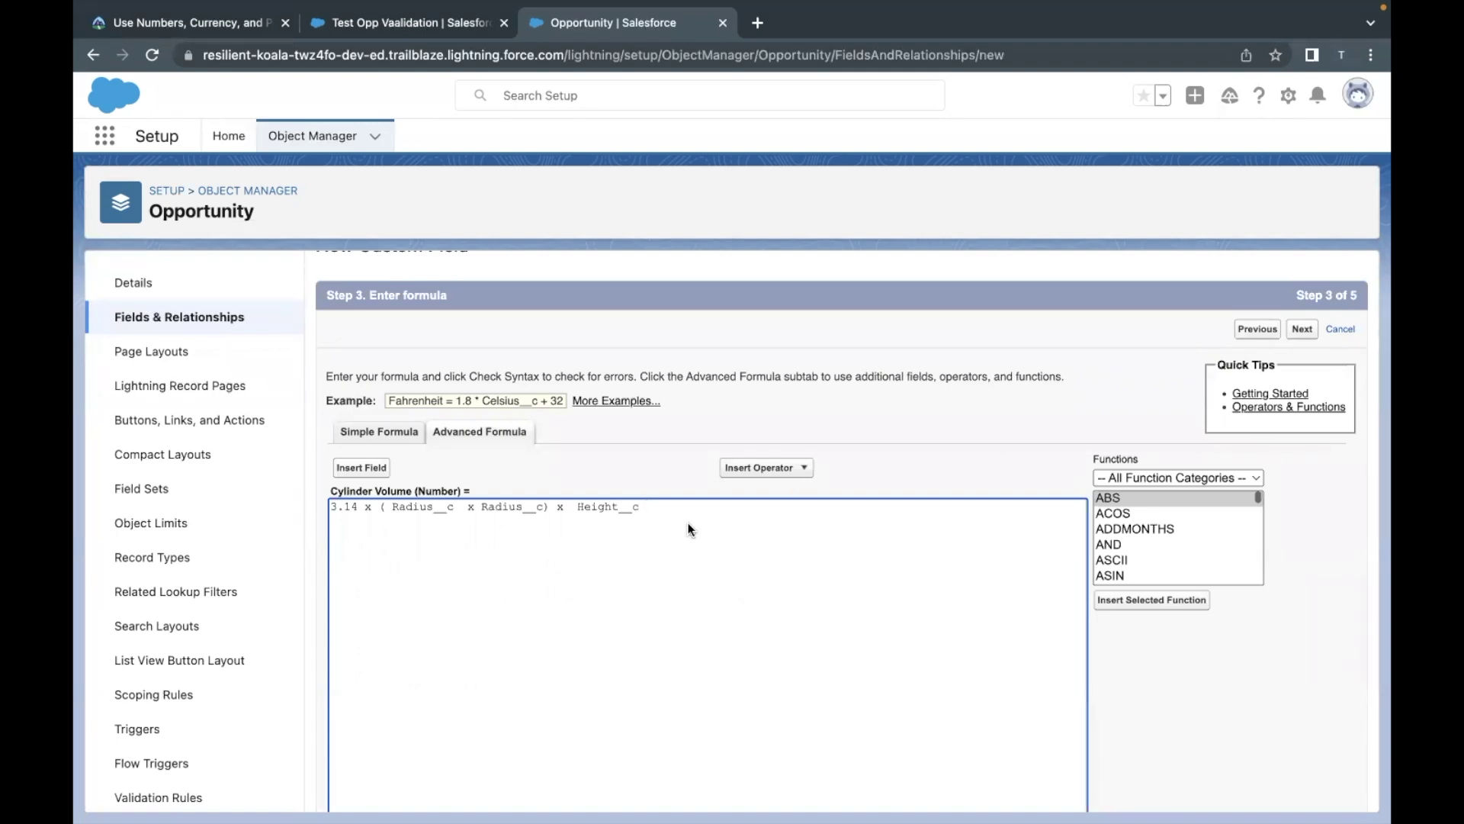
double_click(369, 507)
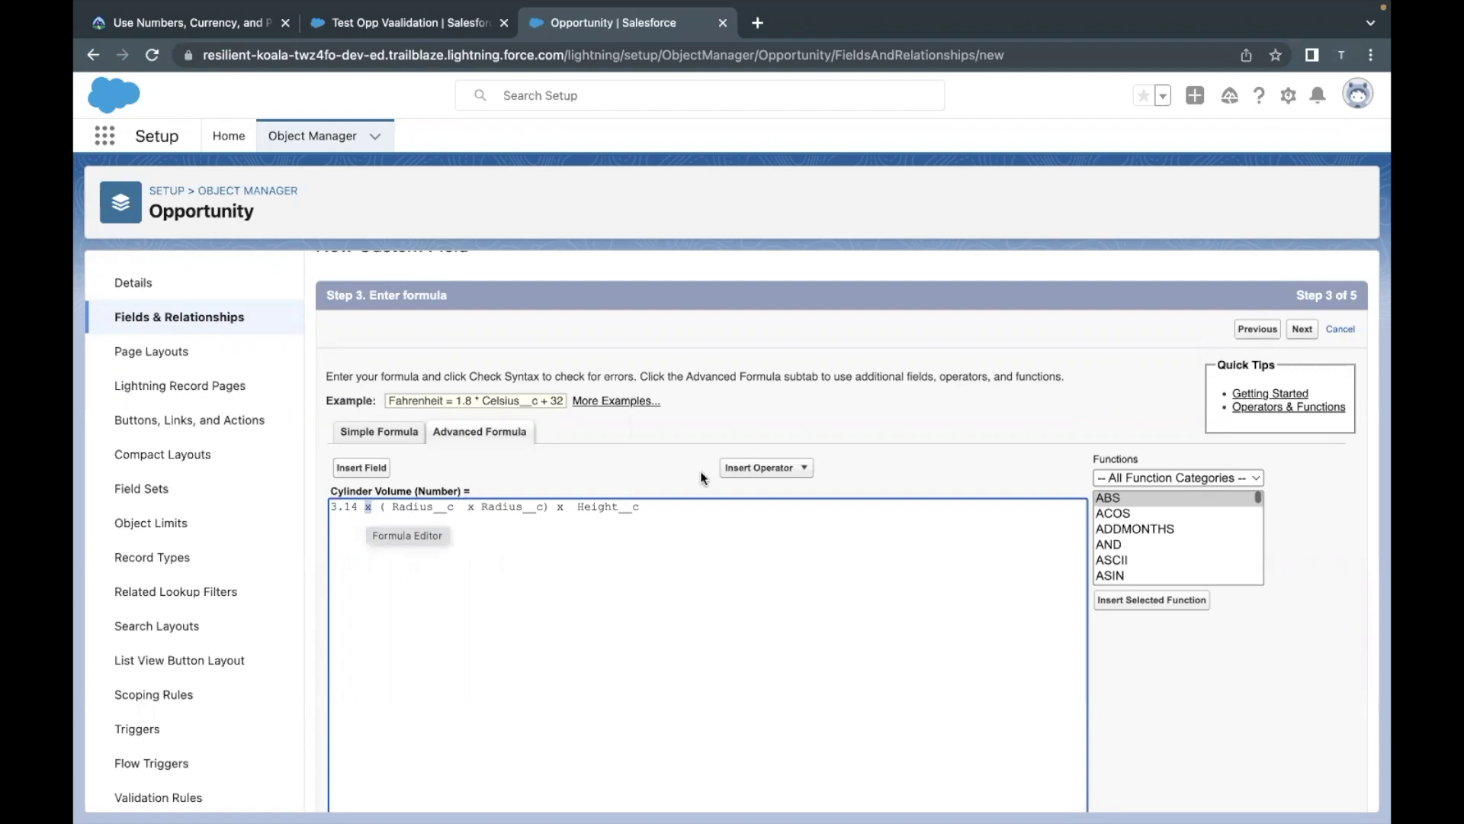
Step: Replace the x after 3.14 with the * Multiply operator
left_click(766, 468)
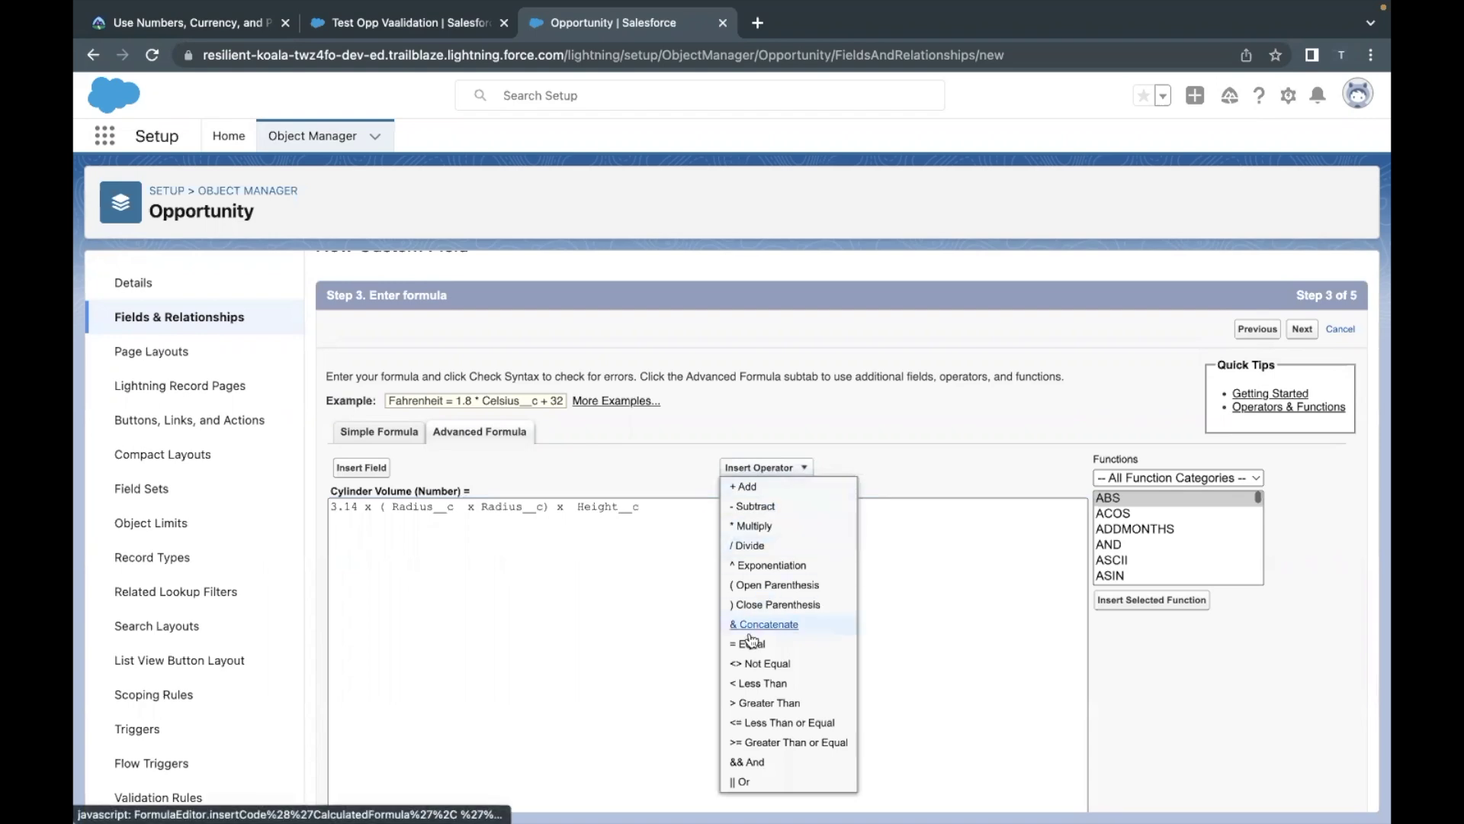
left_click(755, 526)
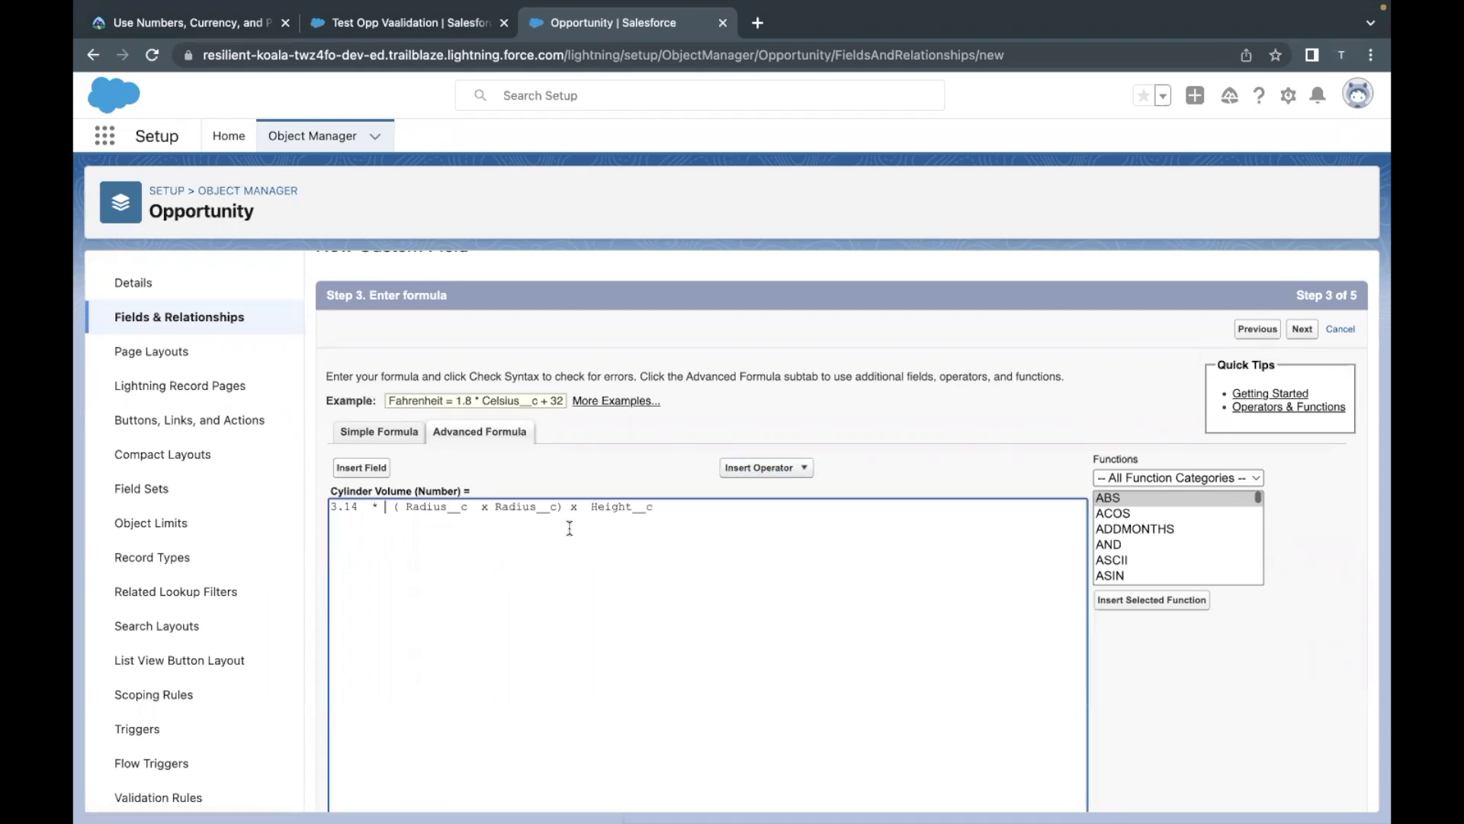
left_click(371, 507)
left_click_drag(371, 508, 379, 508)
Step: Type * over the x before Height__c and the x between the Radius__c terms
left_click_drag(570, 508, 578, 507)
type("*")
left_click_drag(494, 508, 483, 511)
type("*")
scroll(637, 546, "down", 3)
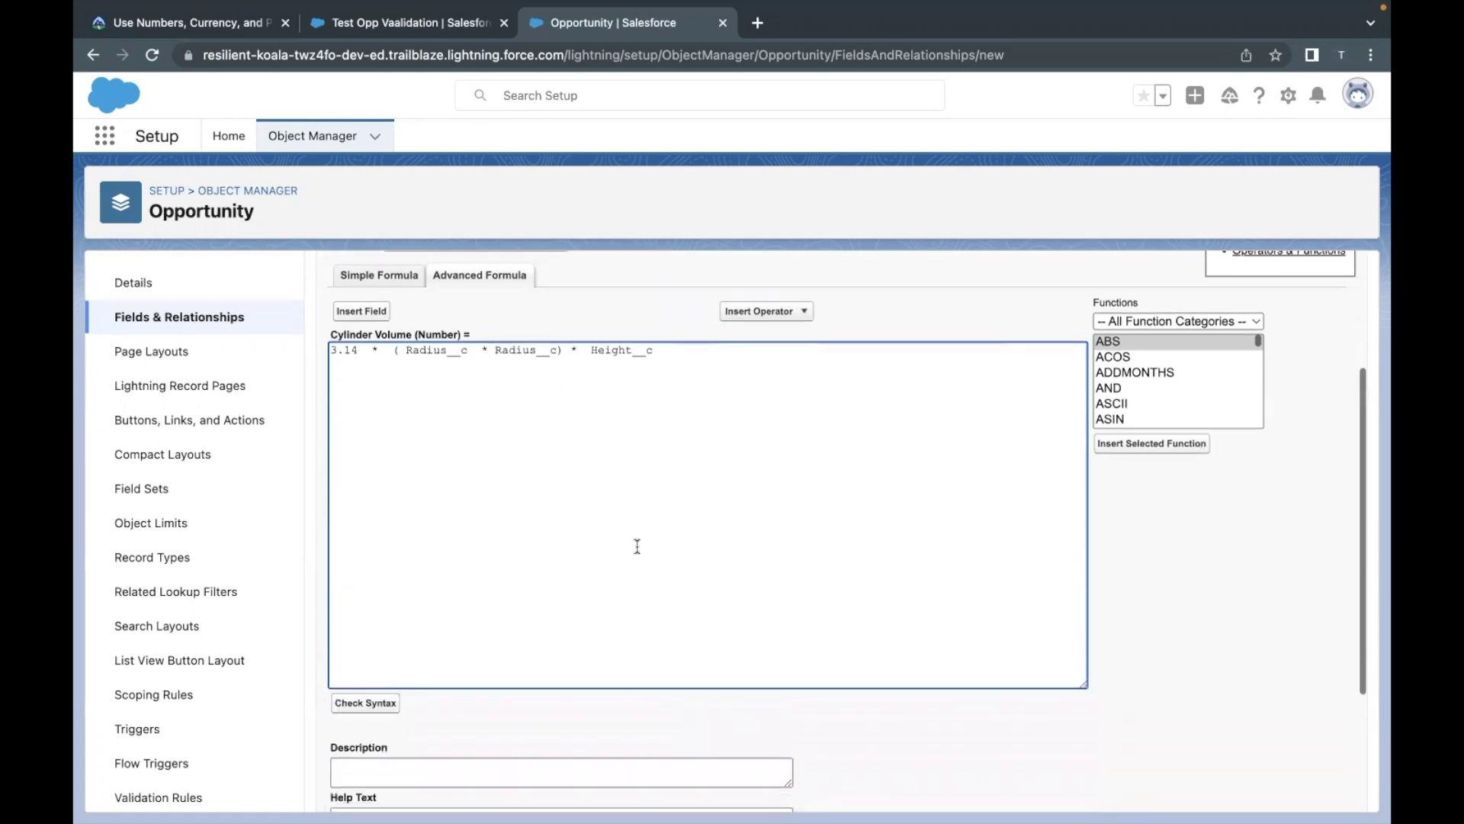
Step: Run Check Syntax: no errors, compiled size 112 characters
left_click(382, 705)
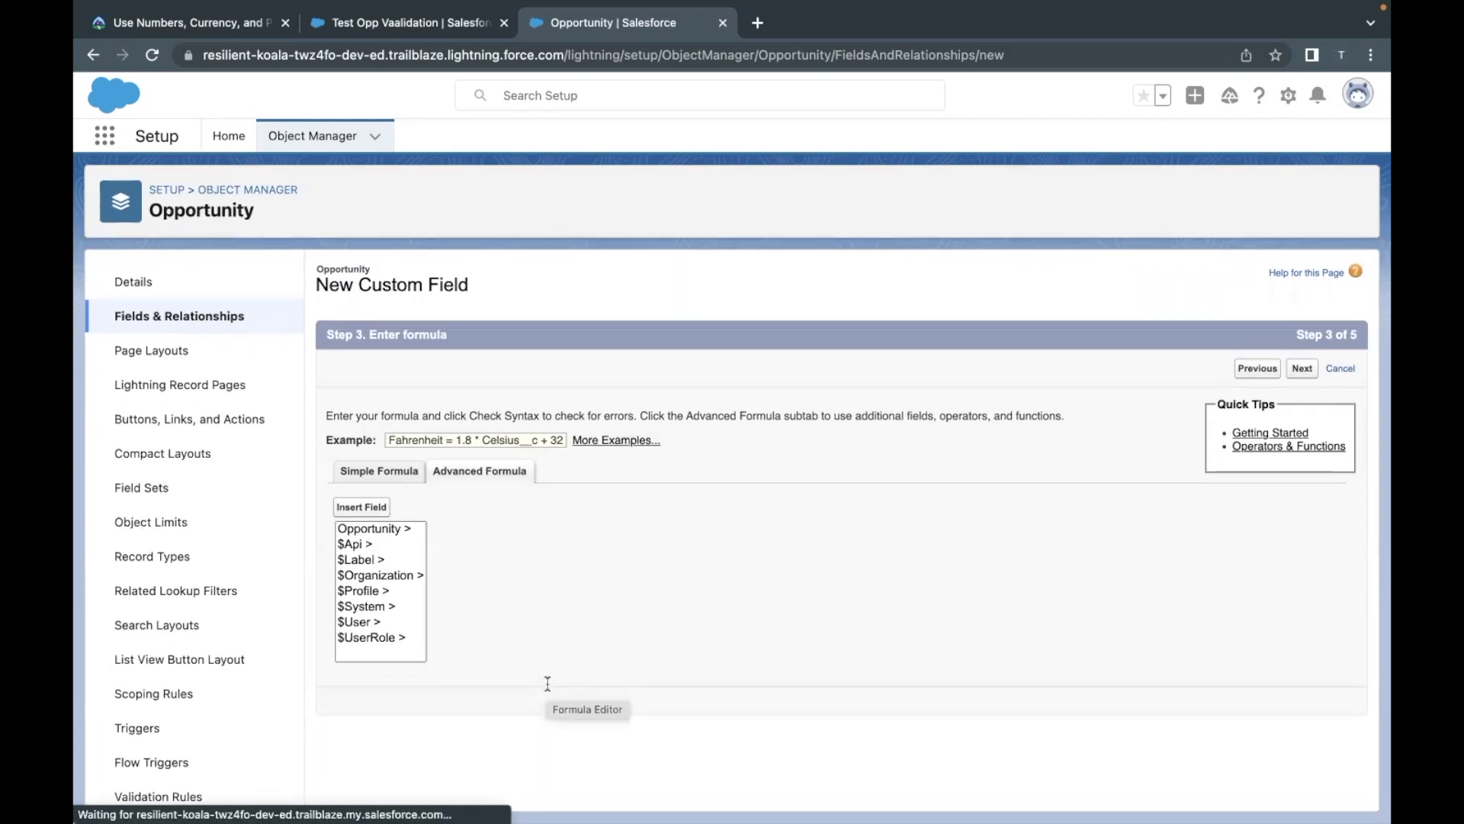
scroll(565, 606, "down", 4)
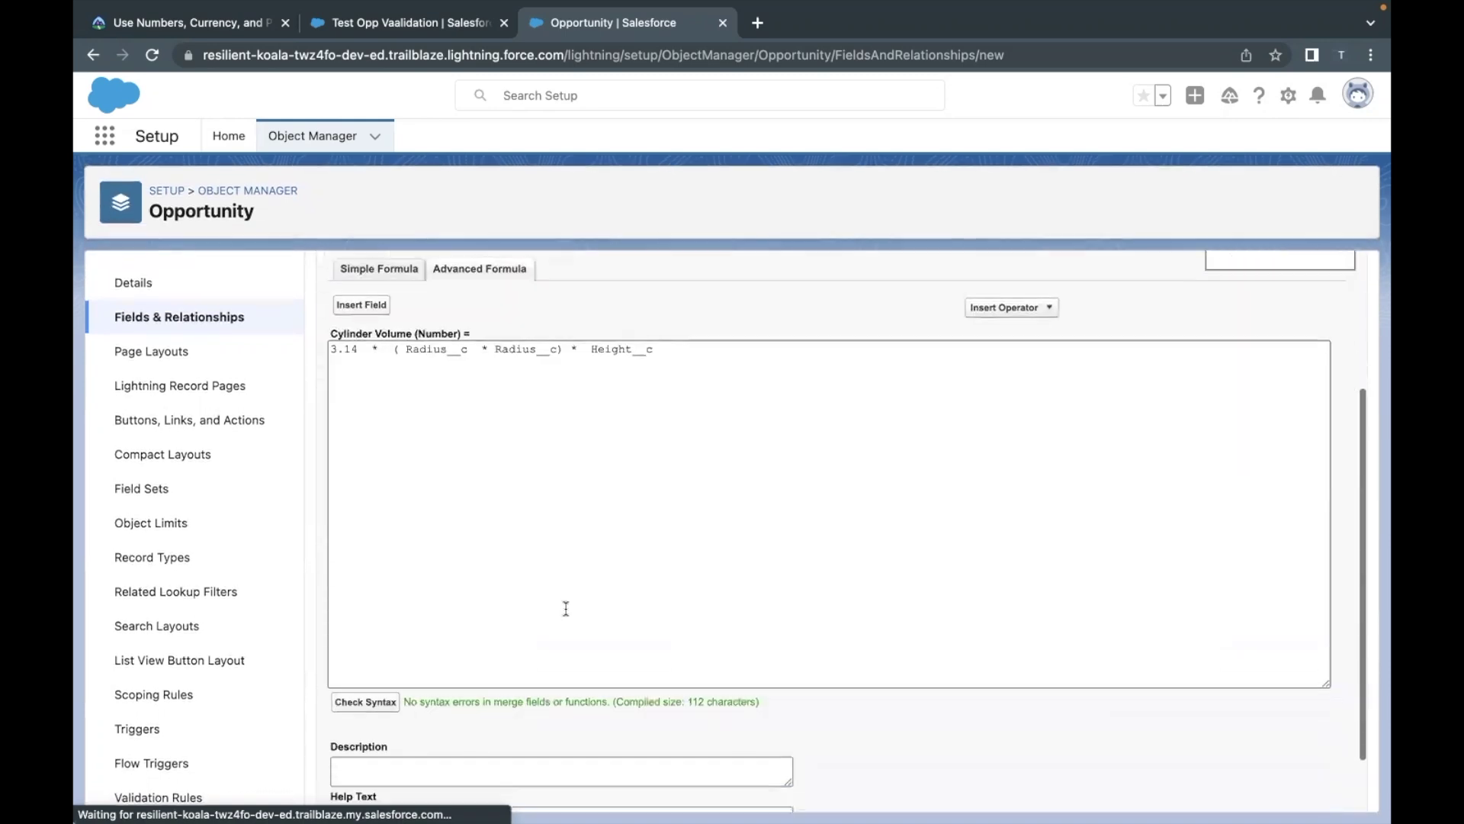